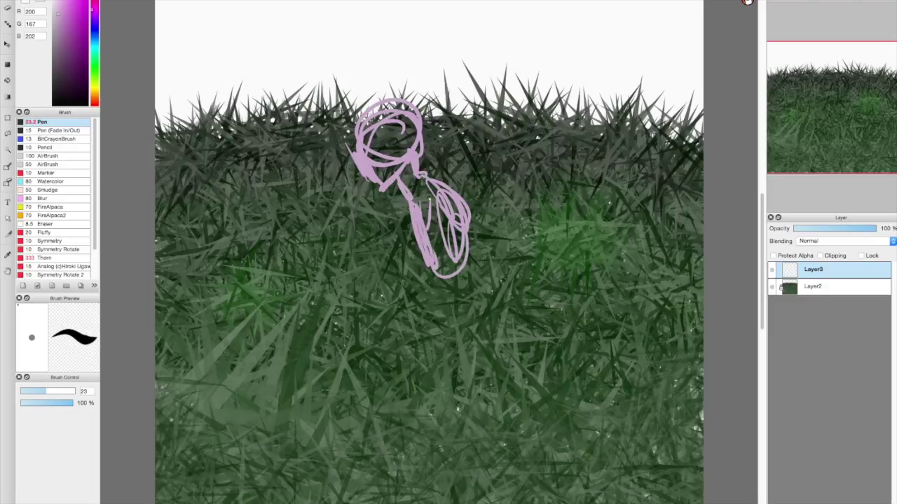
- Select the head of the pink rough figure, shift it slightly left with Transform, and deselect it
key("m")
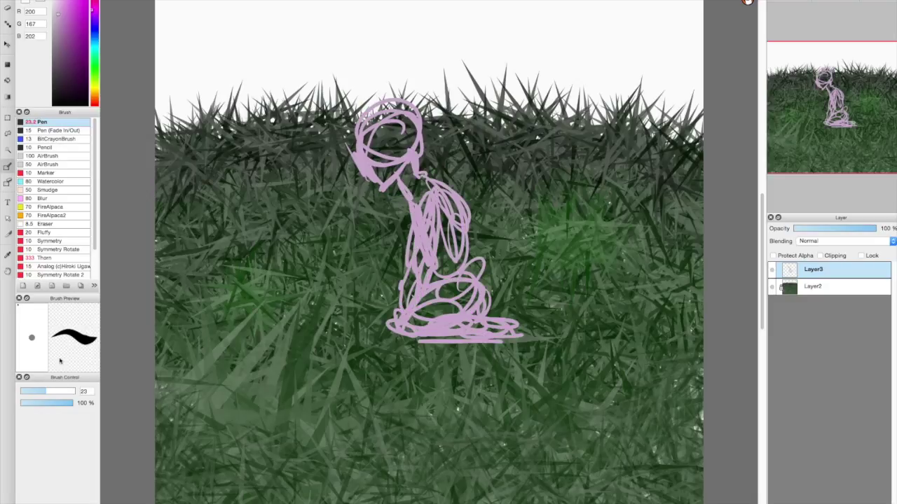
left_click_drag(368, 123, 403, 179)
key("ctrl+t")
scroll(421, 253, "down", 1)
left_click_drag(389, 140, 378, 137)
key("Return")
scroll(420, 252, "up", 1)
key("ctrl+d")
key("e")
key("e")
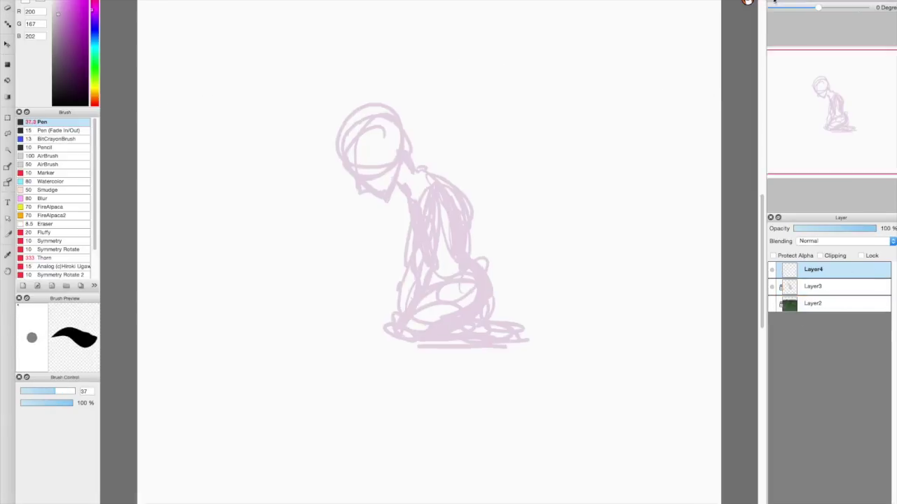
- Sketch the jaw, eye and brow in dark blue over the pink guide with a size 19 pen
left_click_drag(54, 392, 42, 395)
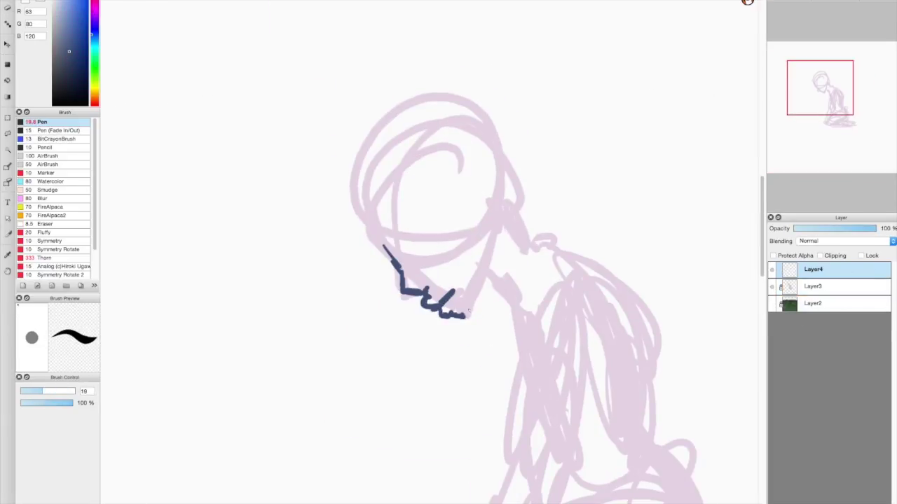
left_click_drag(494, 245, 456, 316)
left_click_drag(436, 245, 413, 270)
mouse_move(378, 229)
left_mouse_down()
mouse_move(454, 319)
mouse_move(429, 236)
left_mouse_up()
key("e")
key("e")
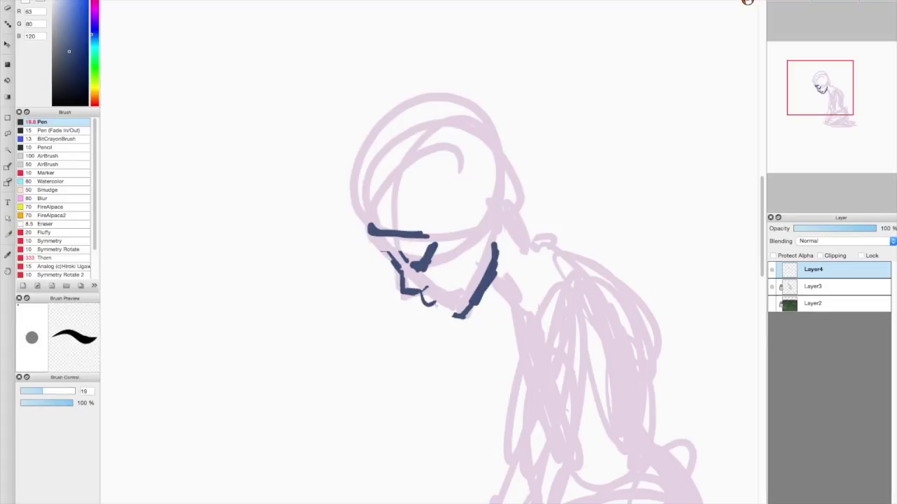
- Sketch the fringe and the long hair flowing over the head and down the back in dark blue
left_click_drag(421, 150, 364, 262)
left_click_drag(392, 112, 554, 224)
left_click_drag(427, 98, 673, 364)
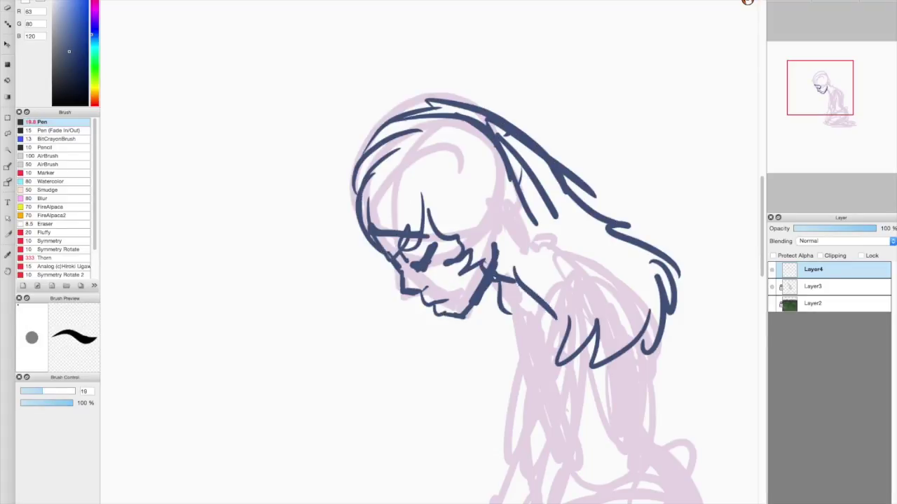
- Sketch the neck, shoulder and both sides of the arm reaching down toward the knees in dark blue
left_click_drag(553, 266, 504, 350)
scroll(598, 56, "down", 5)
scroll(598, 56, "up", 5)
left_click_drag(330, 300, 311, 491)
left_click_drag(392, 274, 420, 501)
left_click_drag(312, 189, 326, 266)
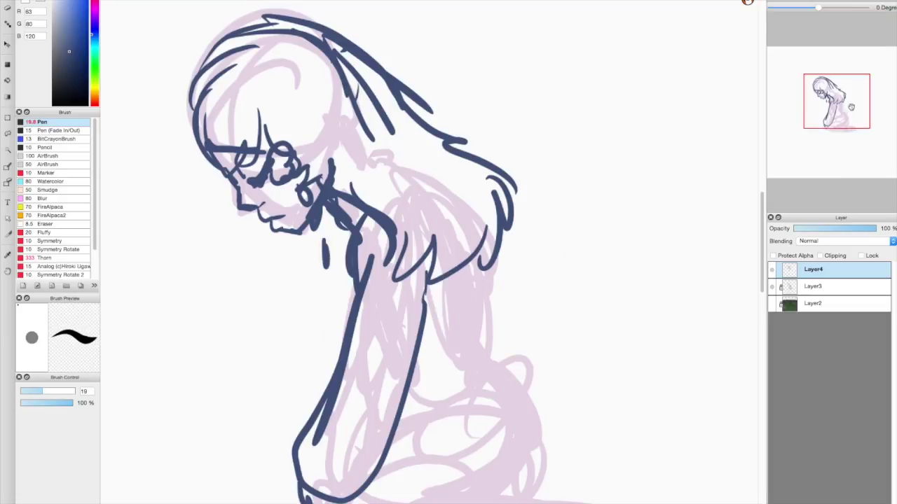
- Sketch the figure's back, hips and kneeling legs in dark blue, tidying the lines with the eraser
scroll(420, 211, "down", 5)
left_click_drag(443, 116, 382, 303)
left_click_drag(485, 254, 513, 360)
left_click_drag(312, 326, 508, 363)
left_click_drag(252, 263, 314, 331)
mouse_move(312, 56)
left_mouse_down()
mouse_move(248, 198)
mouse_move(254, 263)
left_mouse_up()
key("e")
key("e")
- Add falling teardrops below the face and thicken the eyebrow in the dark blue sketch
left_click_drag(245, 218, 253, 272)
scroll(421, 210, "up", 5)
left_click_drag(350, 199, 354, 217)
left_click_drag(372, 335, 376, 346)
key("e")
key("e")
left_click_drag(258, 119, 299, 146)
scroll(421, 280, "down", 5)
- Hide the pink rough layer and enlarge the dark blue sketch with Transform
left_click(771, 286)
key("ctrl+minus")
key("ctrl+minus")
key("ctrl+t")
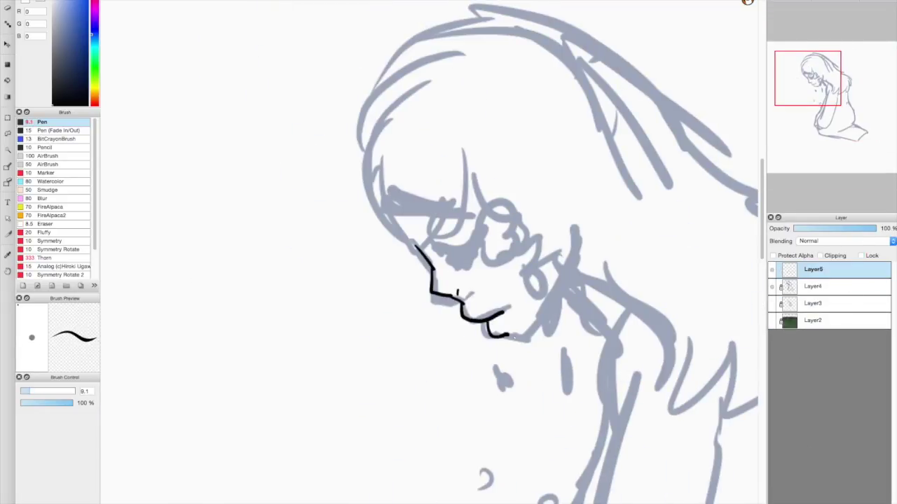
- Ink the eyelashes, fringe and long wavy hair on Layer5 with a thin black 9.1 pen
left_click_drag(488, 241, 440, 266)
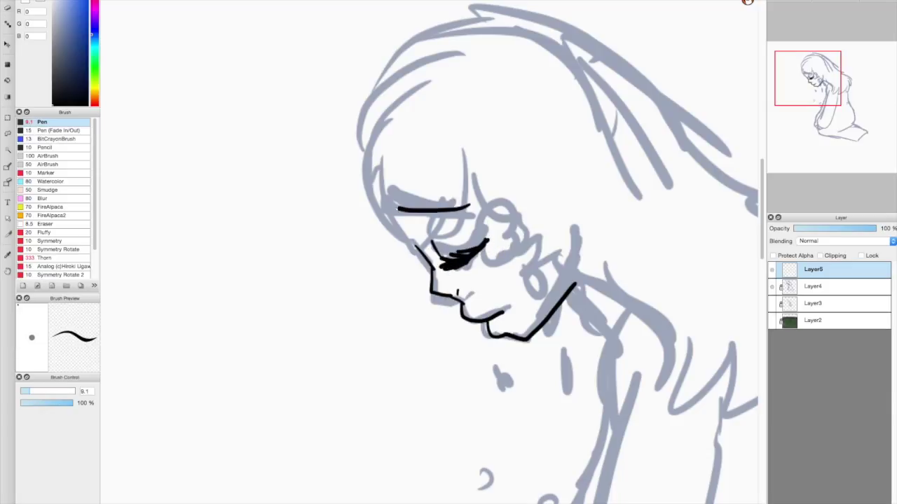
left_click_drag(457, 140, 463, 231)
left_click_drag(519, 224, 588, 295)
scroll(427, 252, "down", 2)
mouse_move(456, 112)
left_mouse_down()
mouse_move(662, 266)
mouse_move(666, 400)
left_mouse_up()
left_click_drag(547, 316, 545, 385)
left_click_drag(431, 255, 466, 263)
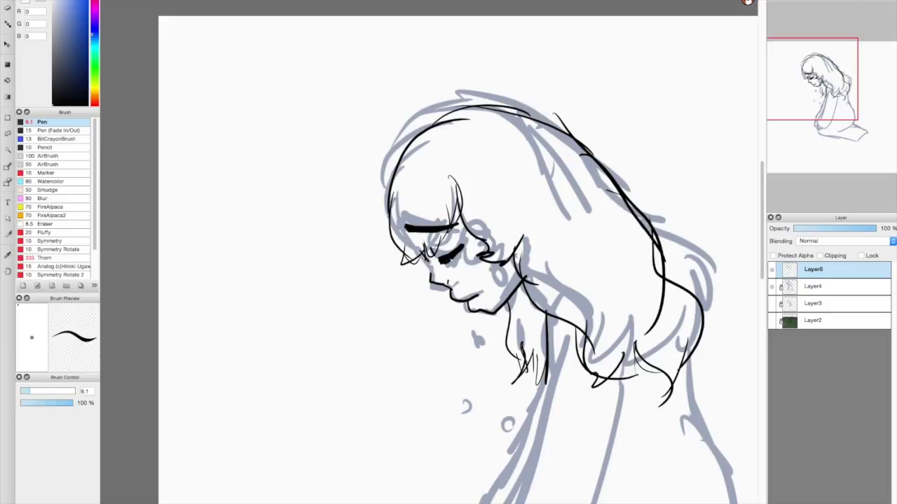
- Ink both arms from the shoulder down to the hands with thin black lines
scroll(455, 280, "down", 5)
left_click_drag(449, 140, 329, 357)
left_click_drag(365, 165, 315, 357)
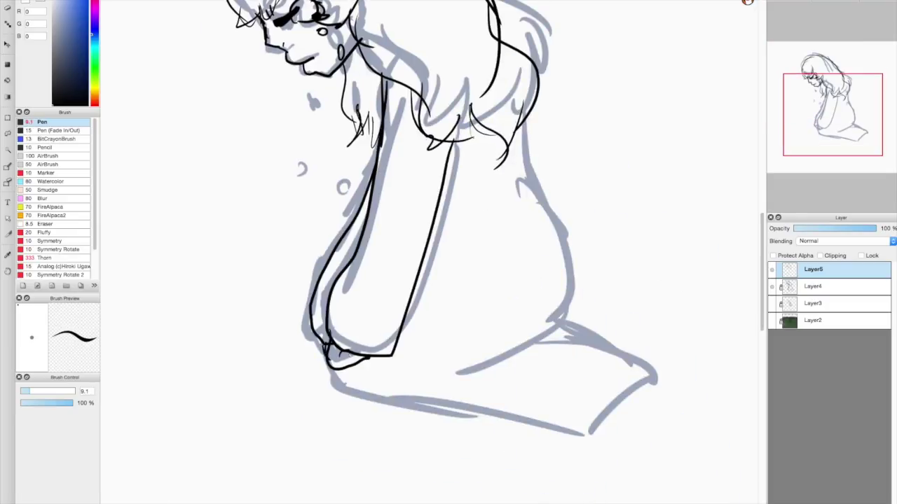
scroll(456, 280, "up", 3)
scroll(428, 280, "down", 3)
- Ink the upper thigh line, the folded lower leg and the foot with thin black lines
left_click_drag(361, 388, 464, 377)
mouse_move(235, 375)
left_mouse_down()
mouse_move(225, 414)
mouse_move(487, 428)
left_mouse_up()
left_click_drag(476, 351, 547, 366)
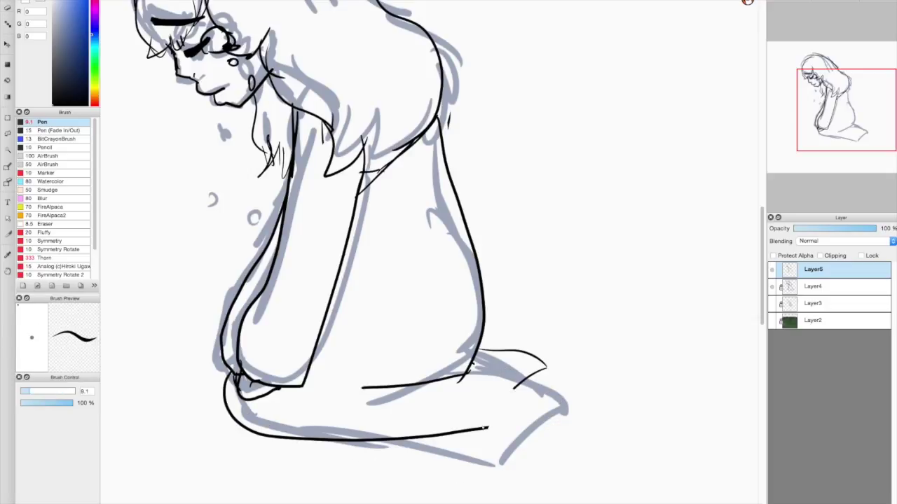
scroll(487, 210, "down", 2)
- Add a new layer above the line art and ink the forehead-to-nose profile with a thick black pen
key("ctrl+shift+n")
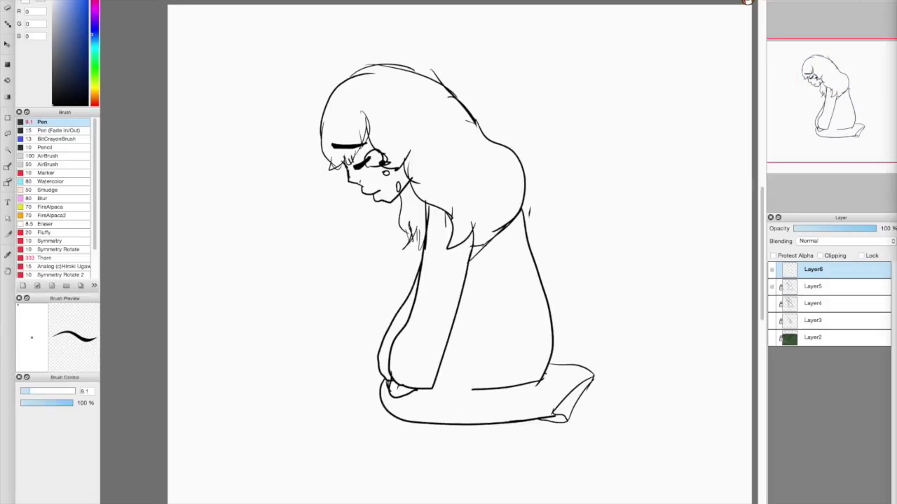
key("ctrl+shift+n")
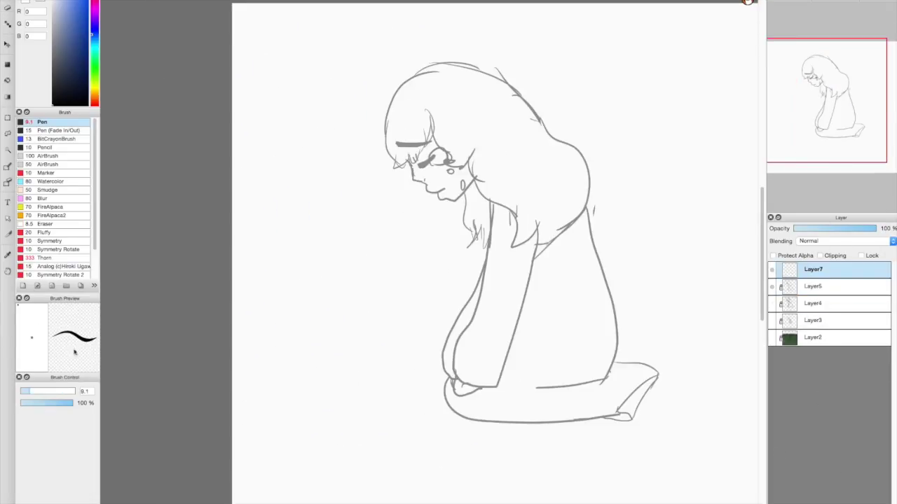
left_click_drag(827, 98, 825, 62)
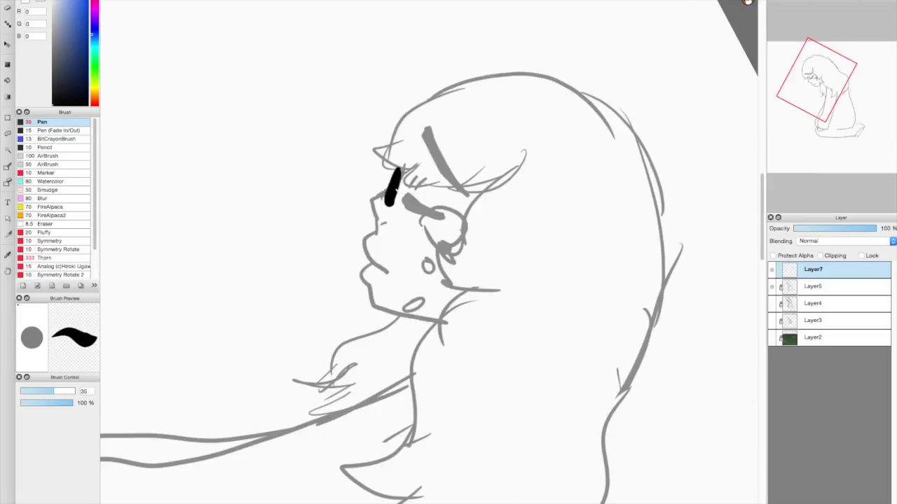
left_click_drag(393, 168, 382, 214)
key("ctrl+z")
left_click_drag(412, 179, 379, 222)
left_click_drag(410, 206, 447, 218)
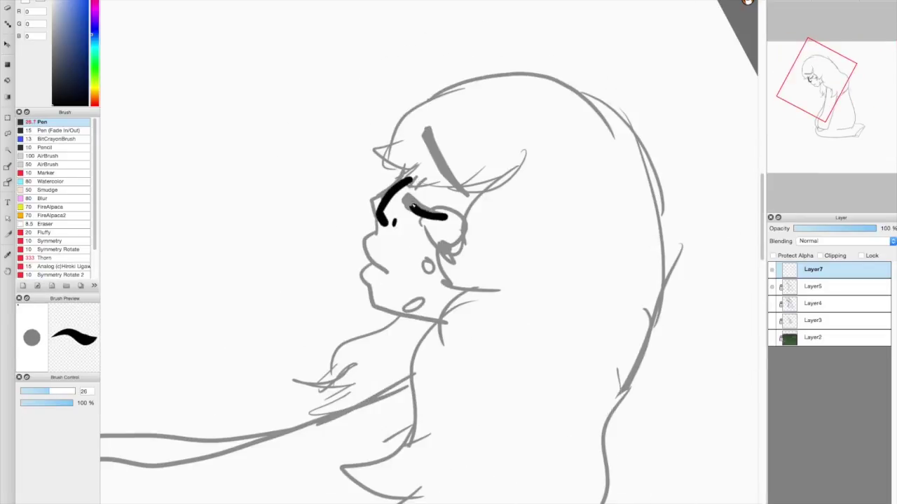
key("ctrl+z")
- Ink the eyebrow, jawline and closed eye with a size 26 black pen, erasing part of the brow
left_click_drag(429, 147, 463, 197)
key("e")
mouse_move(448, 162)
left_mouse_down()
mouse_move(439, 192)
mouse_move(481, 203)
left_mouse_up()
key("e")
left_click_drag(444, 134, 434, 168)
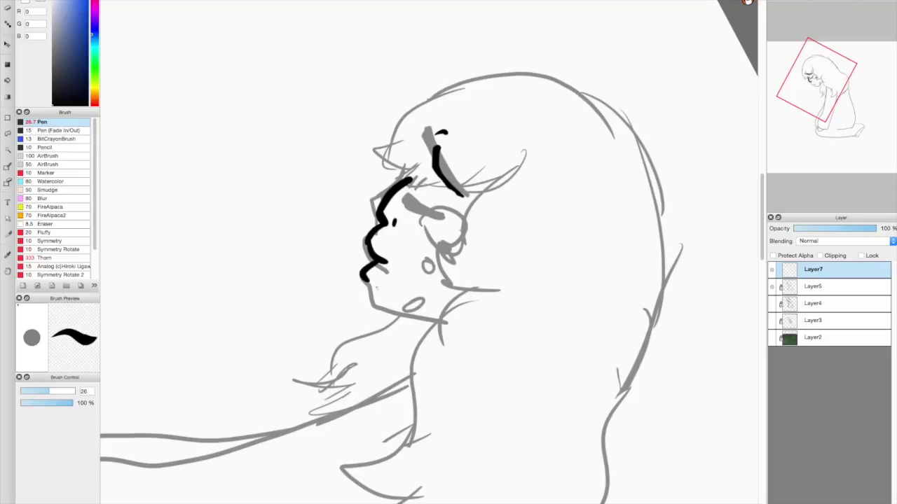
left_click_drag(383, 308, 445, 320)
left_click_drag(413, 210, 456, 220)
- Ink the front hair outline and fringe strands around the face, erasing overlapping parts
left_click_drag(806, 7, 823, 7)
mouse_move(322, 272)
left_mouse_down()
mouse_move(300, 203)
mouse_move(306, 155)
left_mouse_up()
left_click_drag(389, 205, 324, 272)
mouse_move(397, 130)
left_mouse_down()
mouse_move(358, 238)
mouse_move(357, 281)
mouse_move(377, 288)
left_mouse_up()
key("e")
key("e")
key("e")
left_click_drag(350, 286, 376, 289)
key("e")
- Draw small bold teardrops falling below the face and clean up their shapes with the eraser
mouse_move(393, 224)
left_mouse_down()
mouse_move(429, 235)
mouse_move(441, 263)
left_mouse_up()
key("e")
key("e")
mouse_move(455, 308)
left_mouse_down()
mouse_move(491, 284)
mouse_move(491, 329)
left_mouse_up()
left_click_drag(486, 379, 488, 401)
left_click_drag(471, 438, 474, 461)
left_click_drag(438, 339, 440, 363)
key("e")
left_click_drag(393, 431, 395, 452)
key("e")
- Ink the side strands and the thick outer contour of the long hair down to its pointed tips
left_click_drag(401, 177, 421, 206)
left_click_drag(435, 214, 466, 267)
scroll(429, 252, "down", 2)
left_click_drag(464, 172, 560, 199)
mouse_move(329, 81)
left_mouse_down()
mouse_move(616, 149)
mouse_move(640, 254)
left_mouse_up()
left_click_drag(607, 226, 523, 315)
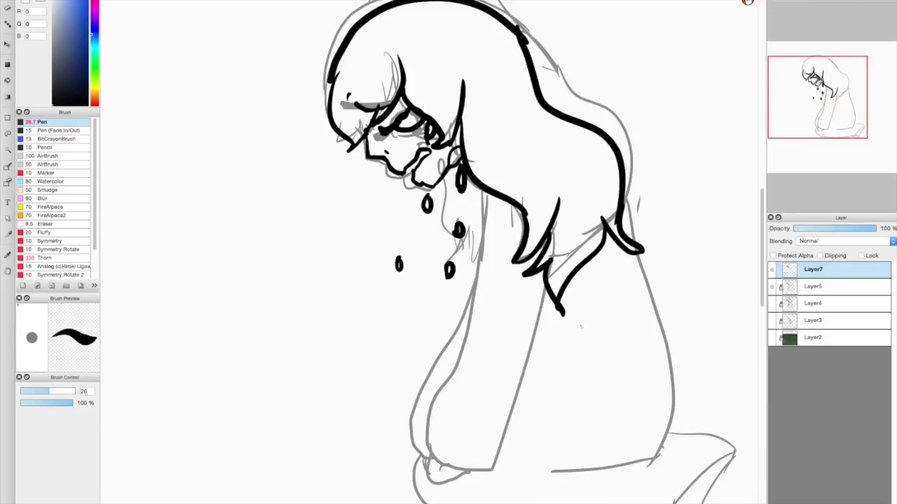
- Ink both sleeves from the shoulder down to the hands with thick black lines
scroll(429, 252, "down", 2)
left_click_drag(477, 224, 460, 392)
left_click_drag(519, 297, 460, 392)
mouse_move(470, 218)
left_mouse_down()
mouse_move(421, 378)
mouse_move(446, 398)
left_mouse_up()
- Ink the back, thigh, folded legs and foot opening in thick black, refining the back contour with the eraser
left_click_drag(420, 398, 582, 449)
left_click_drag(561, 231, 560, 388)
left_click_drag(504, 397, 627, 406)
left_click_drag(623, 403, 587, 452)
key("e")
mouse_move(567, 257)
left_mouse_down()
mouse_move(561, 305)
mouse_move(579, 319)
left_mouse_up()
key("e")
- Hide the thin line art on Layer5 and add a colour layer beneath the final line art
left_click(771, 287)
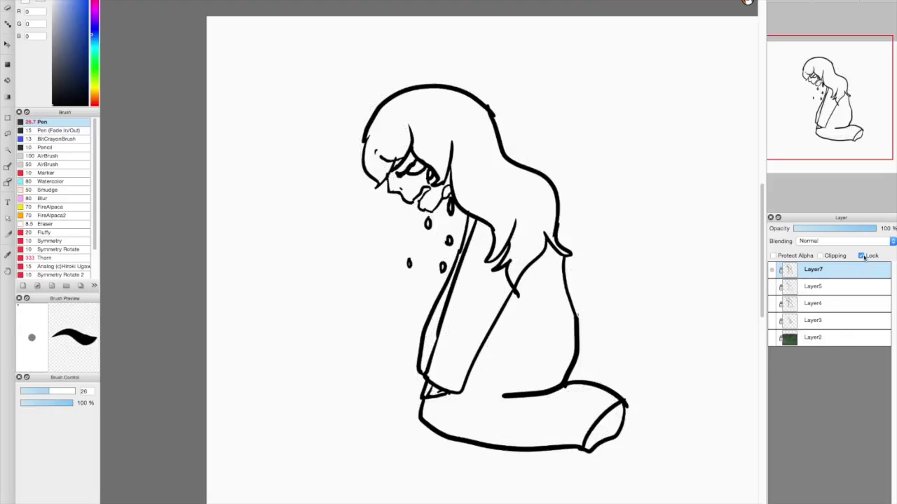
key("ctrl+shift+n")
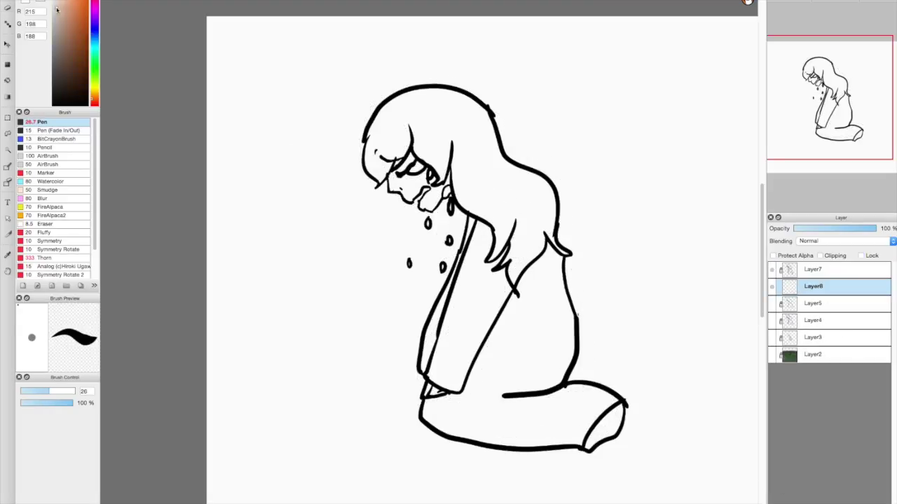
left_click(771, 354)
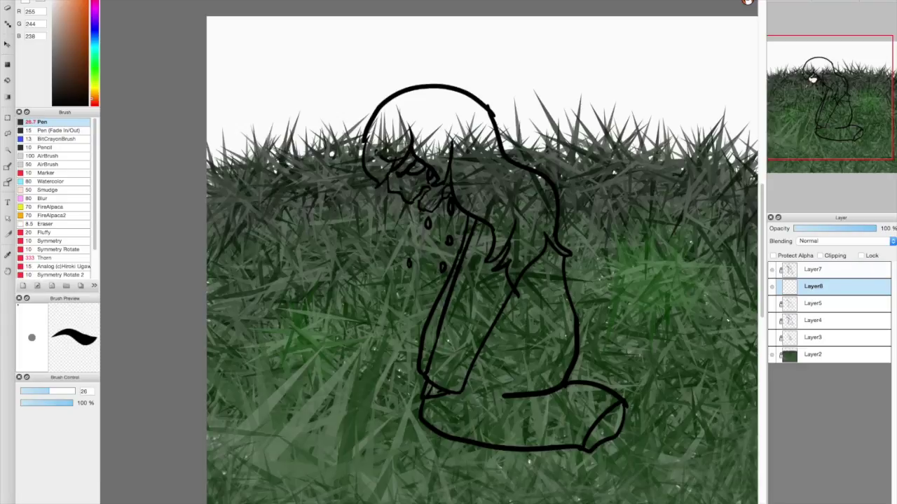
left_click(772, 354)
- Add another layer under the colour layer and cover it completely with light grey (204, 204, 204)
key("ctrl+shift+n")
key("g")
left_click(378, 255)
key("b")
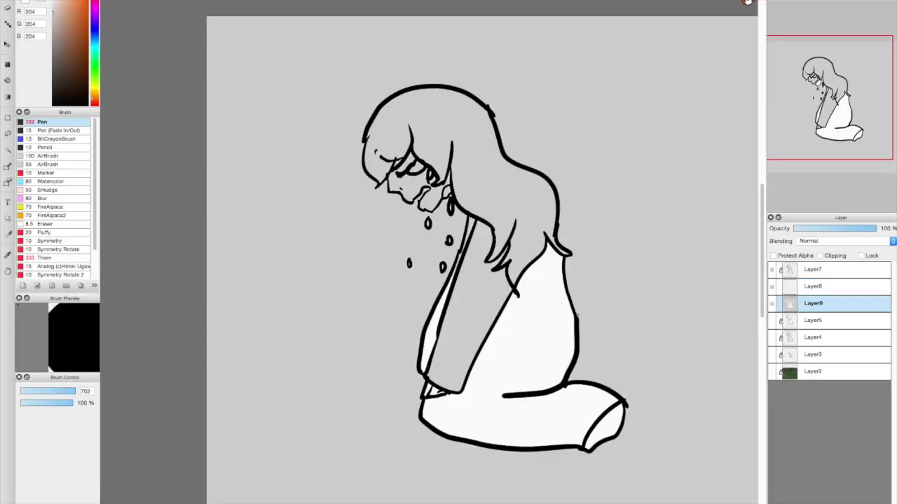
- Paint the face and hands on Layer8 in a pale skin tone (255, 242, 235)
left_click(813, 270)
left_click(812, 286)
left_click_drag(396, 180, 438, 205)
left_click_drag(426, 386, 440, 398)
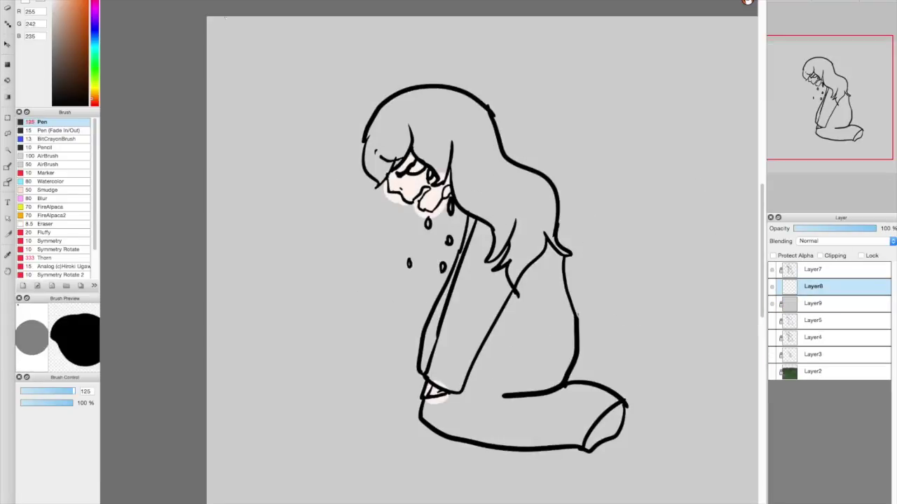
- Block in the hair in tan, the dress in light blue and the foot area in dark blue on Layer8
left_click(65, 18)
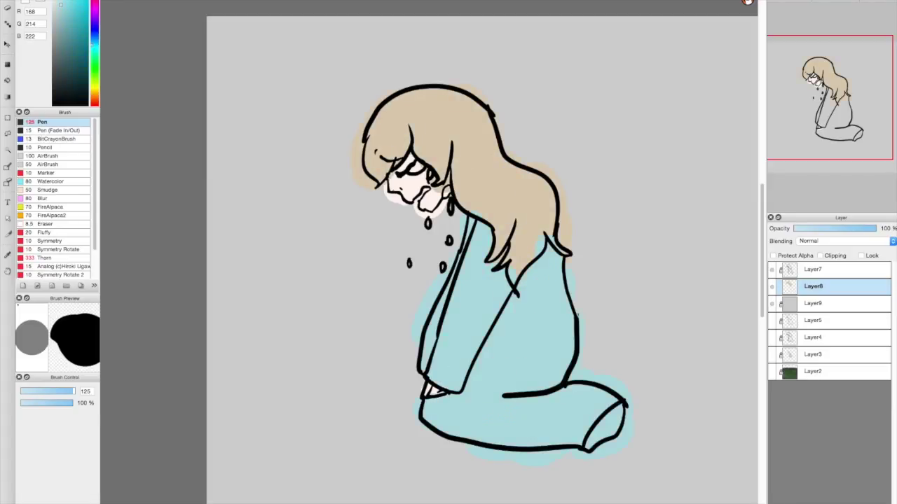
left_click(70, 84)
left_click_drag(596, 410, 616, 442)
- Draw the sash lines around the waist on Layer7 with an 11.6 black pen
left_click(813, 270)
left_click_drag(74, 391, 26, 391)
left_click_drag(488, 337, 527, 329)
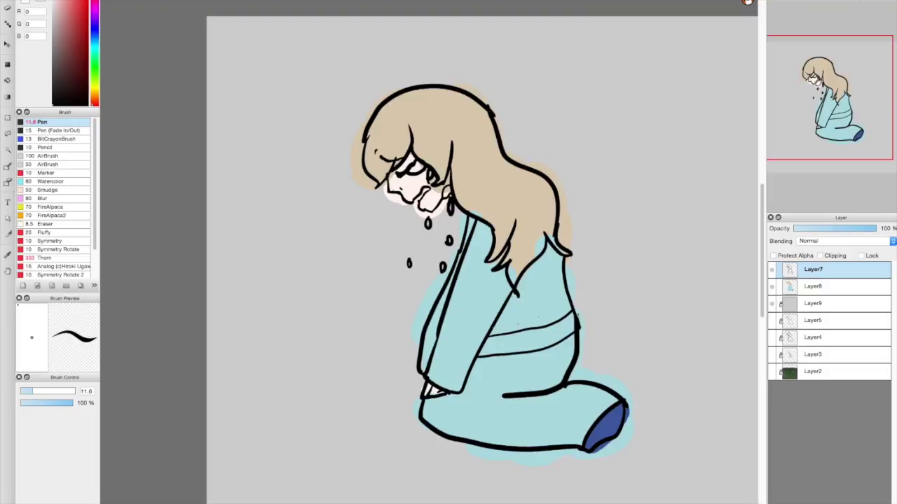
- Paint the waist sash dark brown (93, 42, 18) on Layer8 with a size 153 pen
left_click(841, 287)
left_click(81, 63)
left_click_drag(27, 391, 75, 391)
left_click_drag(578, 322, 480, 350)
- Lower the opacity of the line art on Layer7 and add a new layer beneath it
left_click(813, 269)
left_click_drag(876, 228, 821, 229)
key("ctrl+shift+n")
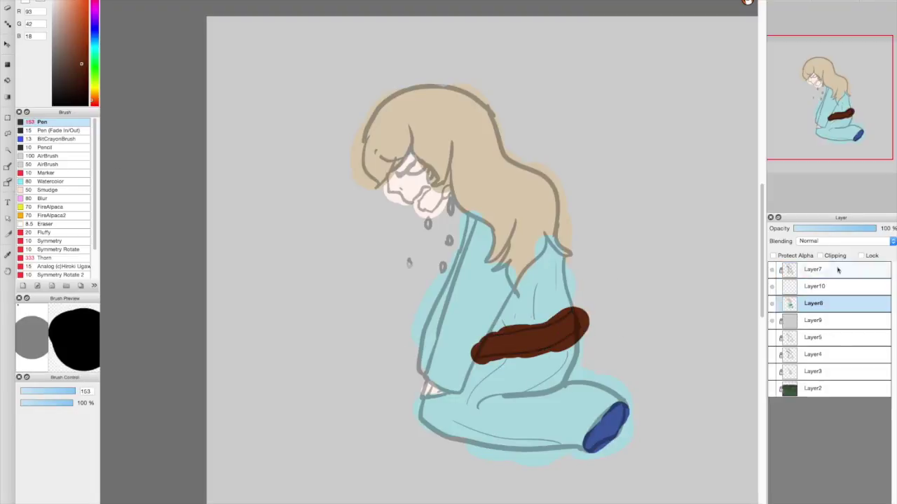
- Prepare the Watercolor brush with the pale skin tone on Layer10 and hide the flat colours on Layer8
left_click(813, 287)
left_click(51, 182)
left_click(813, 304)
left_click(790, 290)
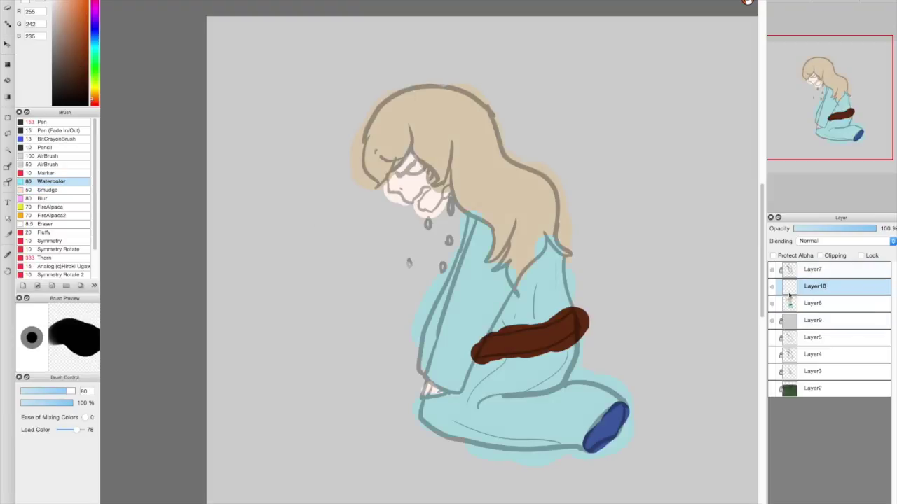
left_click(771, 303)
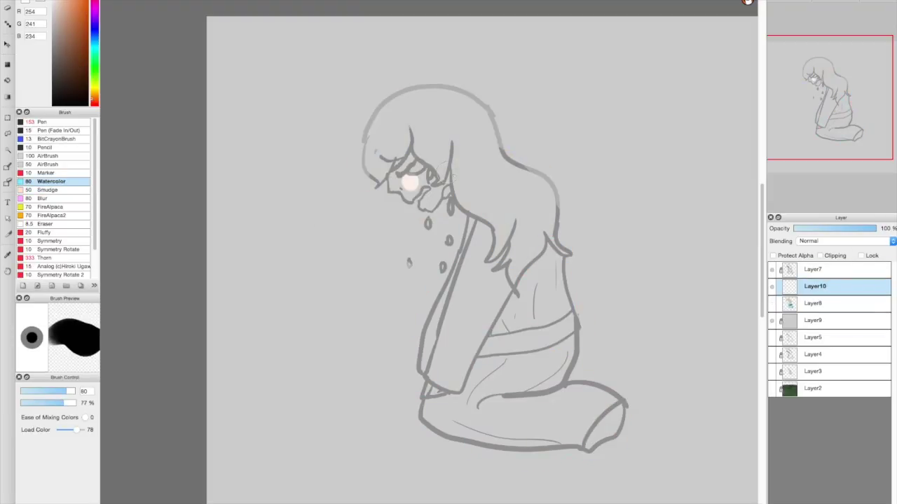
- Paint the face and hands in the pale skin tone with the Watercolor brush, erasing colour outside the lines
left_click_drag(410, 175, 402, 184)
key("e")
key("e")
left_click_drag(424, 386, 440, 395)
key("e")
key("e")
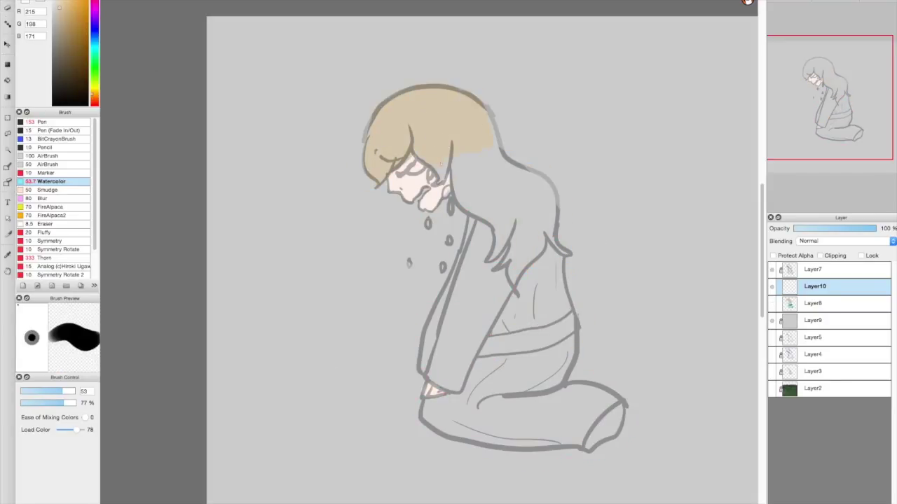
- Paint the hair tan down to its tips with the Watercolor brush at about size 67, erasing the overspill
key("bracketleft")
key("bracketleft")
key("bracketright")
key("bracketright")
key("bracketright")
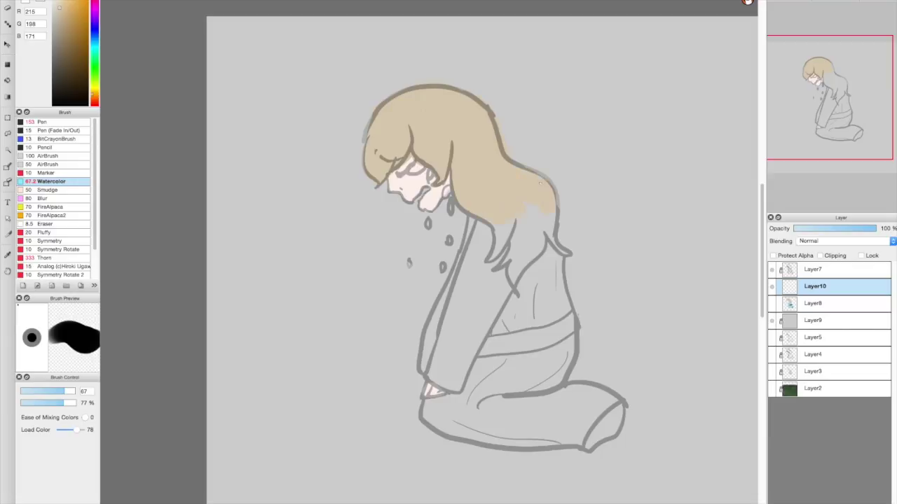
key("e")
key("e")
key("e")
key("e")
key("e")
key("e")
- Paint the sleeves and upper back of the dress light blue on Layer10 with the Watercolor brush
left_click(413, 168, "alt")
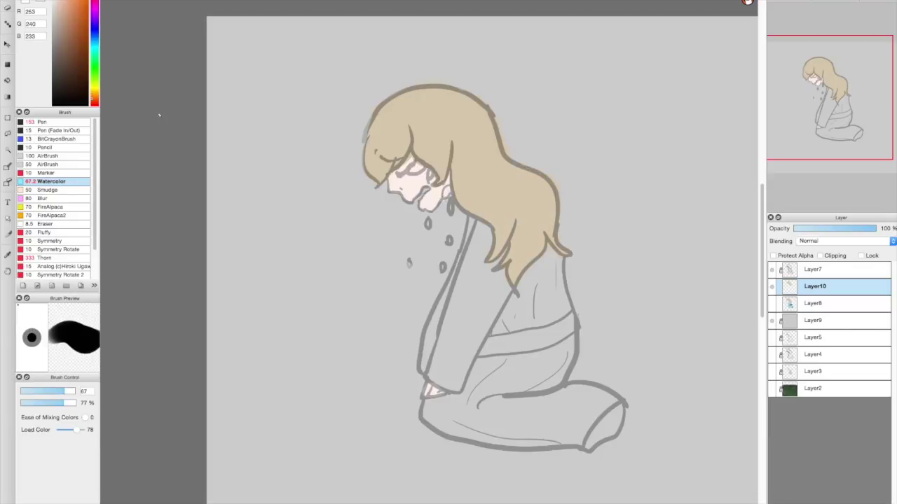
left_click_drag(457, 305, 433, 384)
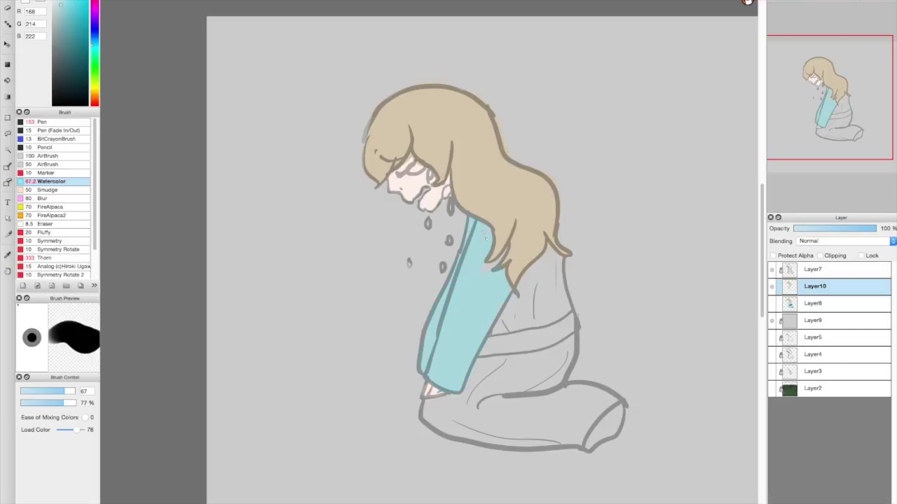
key("bracketleft")
key("bracketleft")
key("bracketleft")
key("bracketleft")
key("bracketleft")
key("bracketleft")
key("bracketleft")
key("bracketleft")
key("bracketright")
key("bracketright")
key("bracketright")
key("bracketright")
key("bracketright")
key("bracketright")
key("bracketright")
key("bracketright")
left_click_drag(553, 287, 522, 312)
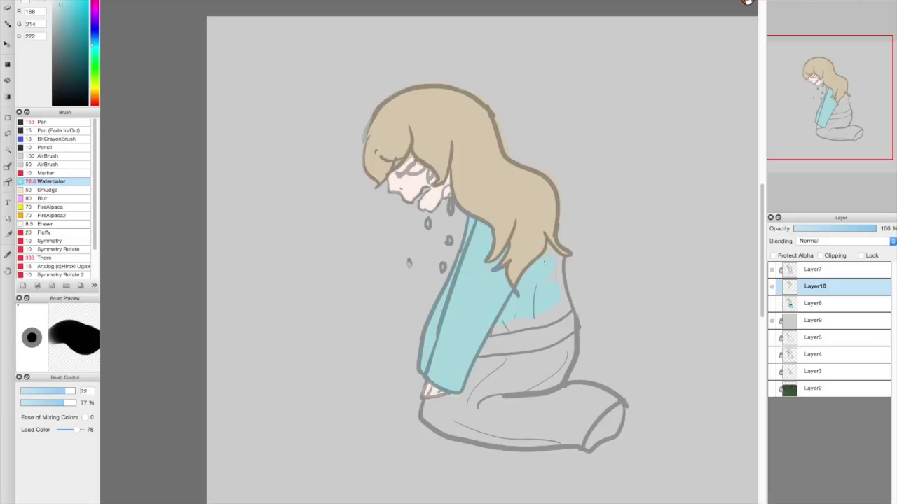
- Fill the rest of the dress down to the skirt in light blue with a brush of about size 94, erasing the overspill
key("bracketleft")
key("bracketleft")
key("bracketleft")
key("bracketleft")
key("bracketleft")
key("bracketright")
key("bracketright")
key("bracketright")
key("bracketright")
key("bracketright")
key("bracketright")
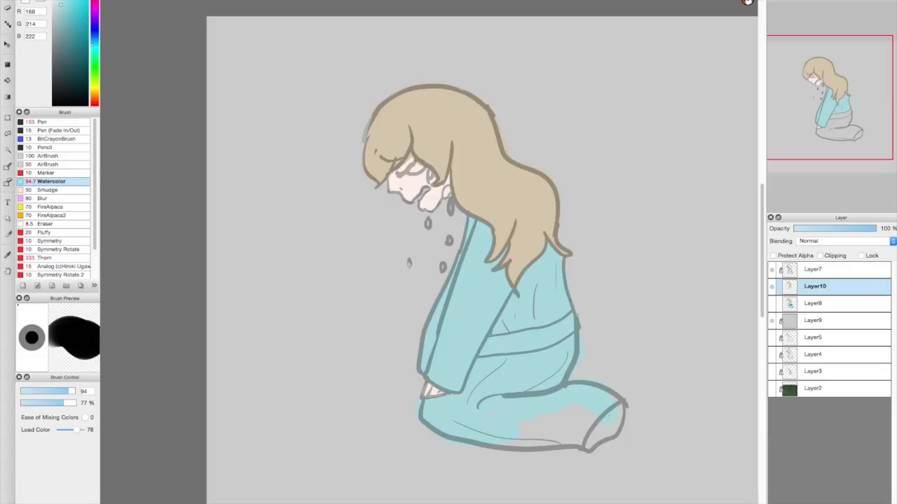
key("e")
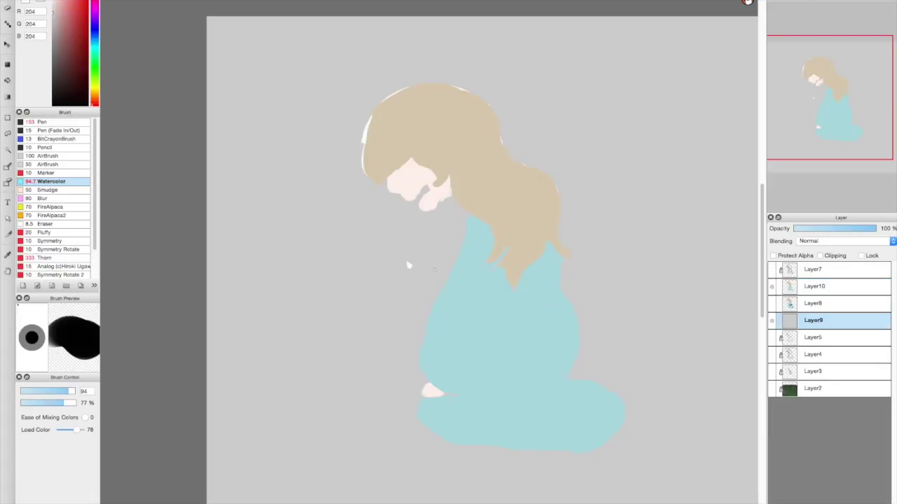
- Touch up the gaps around the face, hand and hair edges on Layer10 and fill the open mouth white
left_click(843, 286)
left_click(433, 391, "alt")
mouse_move(422, 196)
left_mouse_down()
mouse_move(421, 216)
mouse_move(460, 210)
left_mouse_up()
left_click(448, 188, "alt")
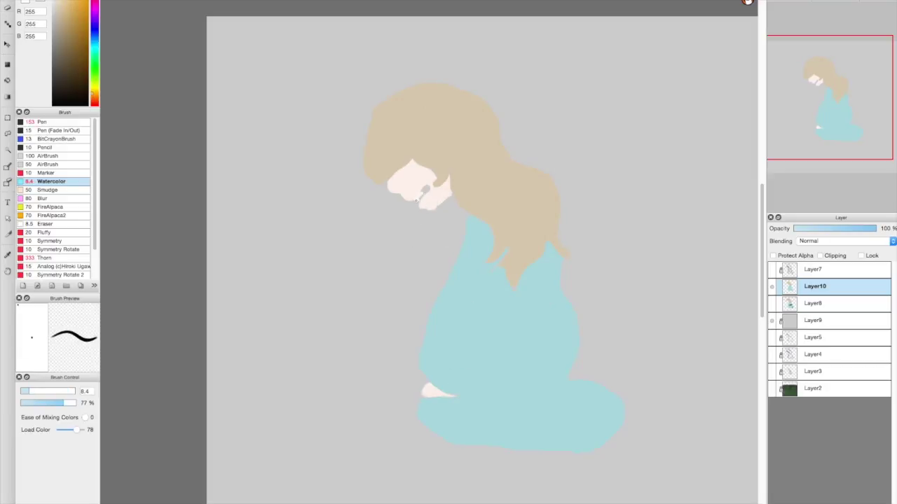
key("e")
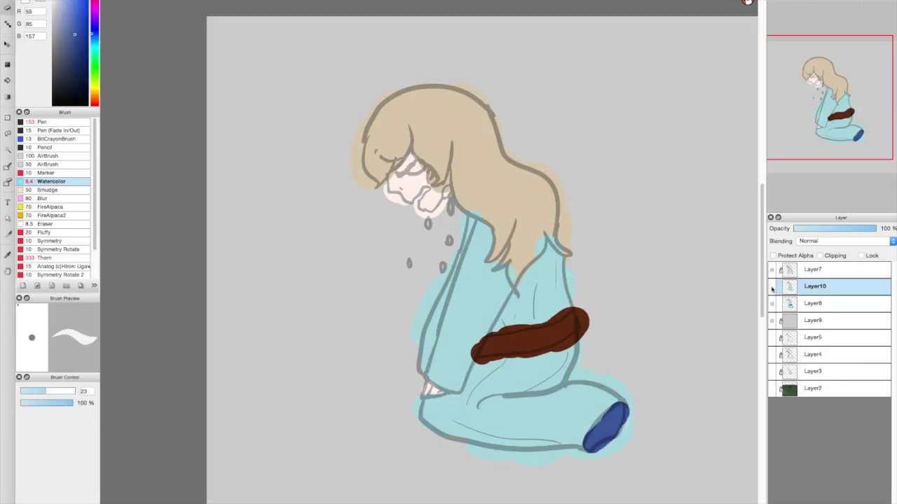
- Paint the hem opening at the feet dark blue and the sash dark brown, and hide the line art on Layer7
left_click_drag(621, 408, 596, 433)
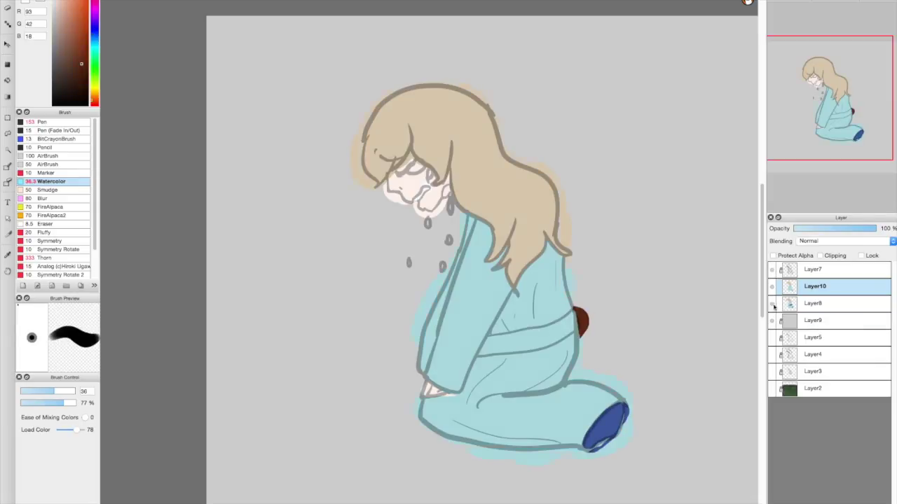
mouse_move(571, 305)
left_mouse_down()
mouse_move(483, 349)
mouse_move(560, 329)
left_mouse_up()
left_click(772, 269)
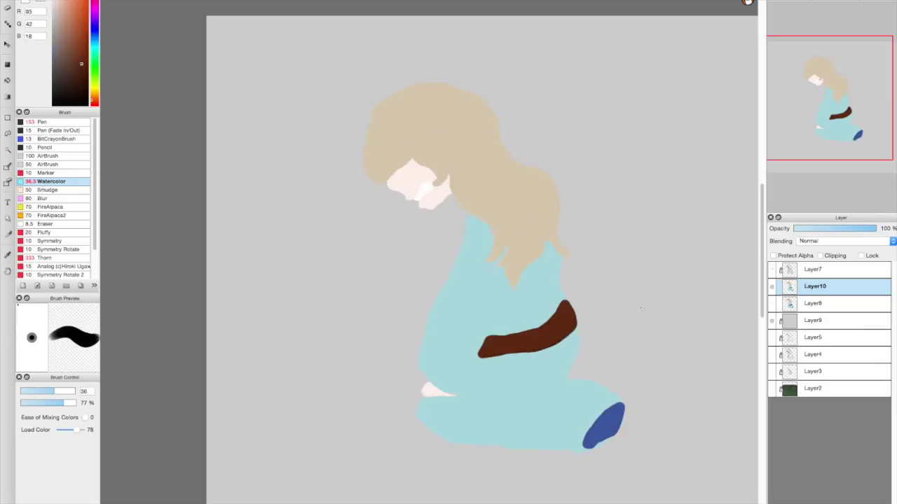
- Paint the eyebrow and the closed eye in dark tan (RGB 165, 145, 108) with the Watercolor brush at about size 19
left_click(772, 269)
left_click(64, 30)
left_click(773, 307)
left_click(806, 286)
scroll(420, 210, "up", 5)
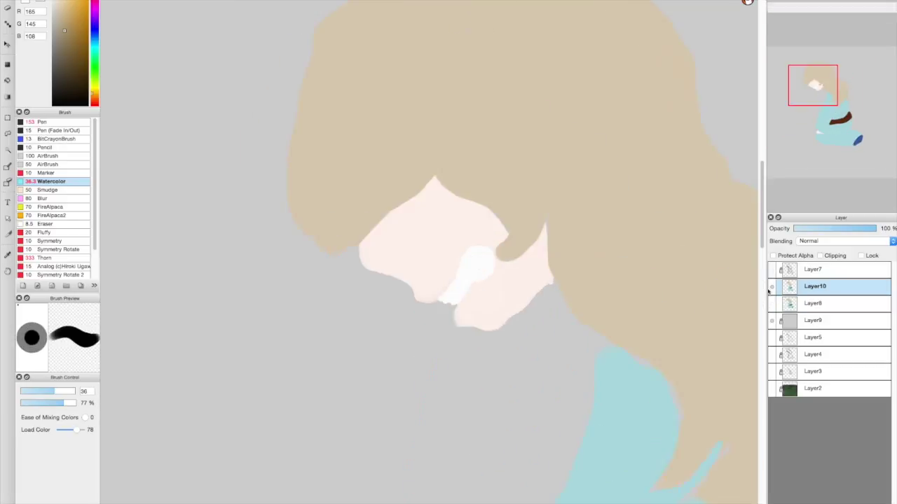
scroll(420, 210, "down", 1)
key("bracketleft")
key("bracketleft")
key("bracketleft")
left_click_drag(436, 188, 393, 224)
left_click(772, 269)
left_click_drag(335, 158, 424, 151)
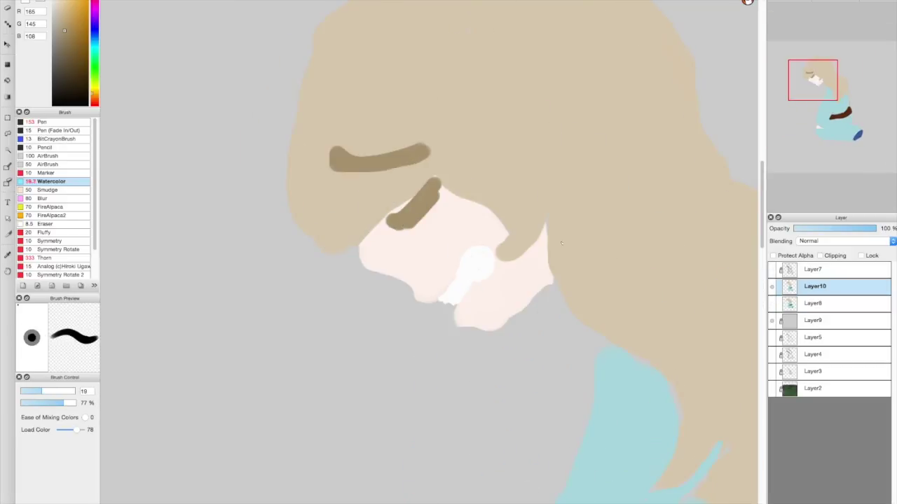
- Narrow the white mouth with the pale skin tone and dab translucent light blue tears along the cheek and below the chin
left_click(462, 253, "alt")
left_click_drag(483, 259, 460, 266)
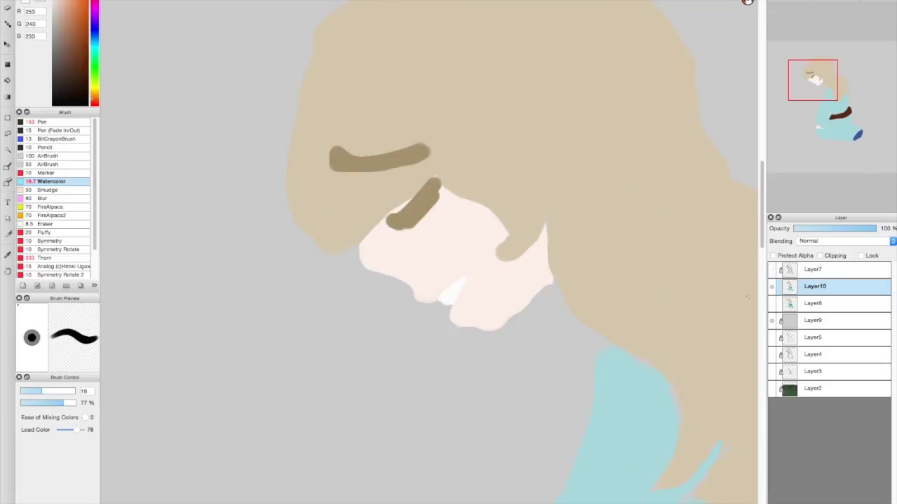
left_click(27, 403)
left_click_drag(431, 190, 490, 214)
mouse_move(529, 245)
left_mouse_down()
mouse_move(550, 301)
mouse_move(554, 350)
left_mouse_up()
left_click(773, 270)
left_click_drag(540, 417, 540, 441)
left_click_drag(431, 490, 504, 498)
left_click_drag(493, 384, 491, 420)
left_click_drag(494, 330, 495, 343)
left_click(772, 270)
- Shade the nose, lips and chin in soft pink at 6% opacity and draw a dark brown arrow beside the girl, pointing towards her
left_click(480, 309, "alt")
left_click(397, 291, "alt")
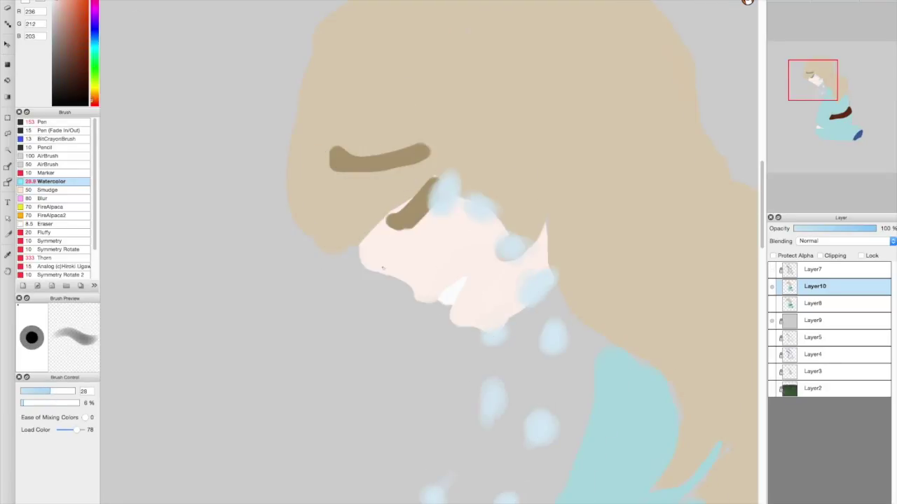
scroll(387, 229, "right", 10)
left_click_drag(491, 124, 385, 194)
left_click_drag(384, 194, 626, 217)
left_click_drag(721, 96, 511, 161)
left_click_drag(711, 110, 501, 163)
left_click_drag(486, 126, 371, 189)
scroll(502, 203, "left", 11)
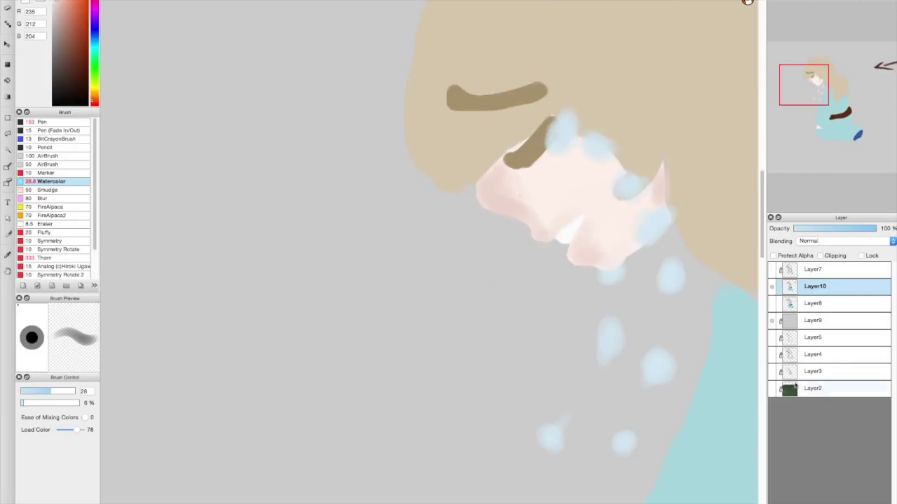
- Blend the face shading with the pale skin tone at about size 47 and erase the colour outside the nose and forehead edge
left_click(568, 191, "alt")
left_click(566, 190, "alt")
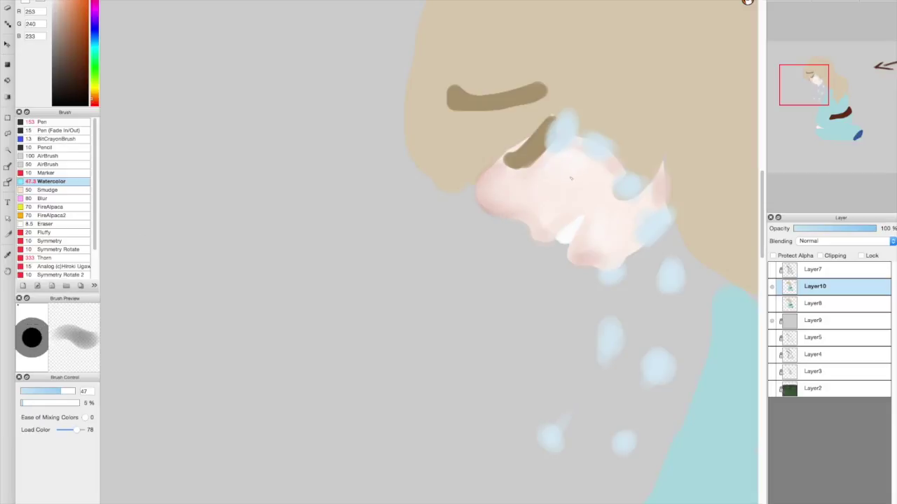
key("e")
left_click_drag(499, 221, 473, 195)
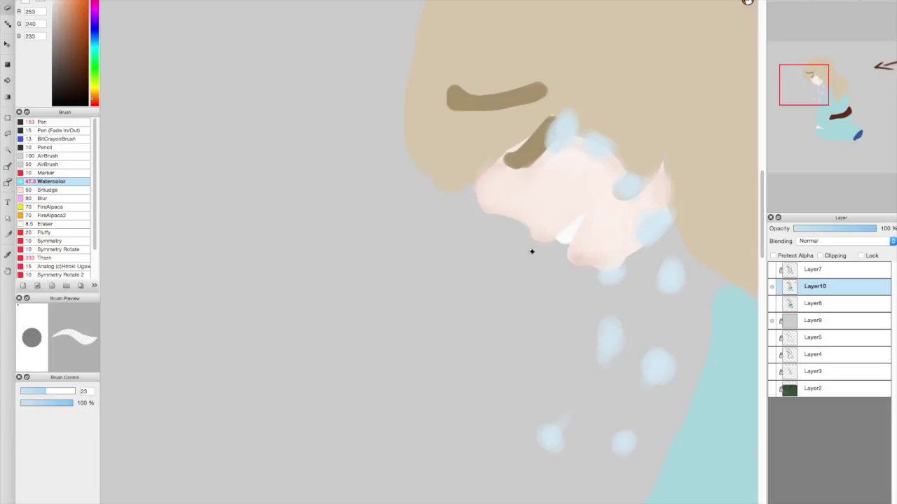
- Thin the eyebrow with the hair colour, erase the lowest tears and trim the remaining falling ones into narrow drops
key("e")
left_click(463, 176, "alt")
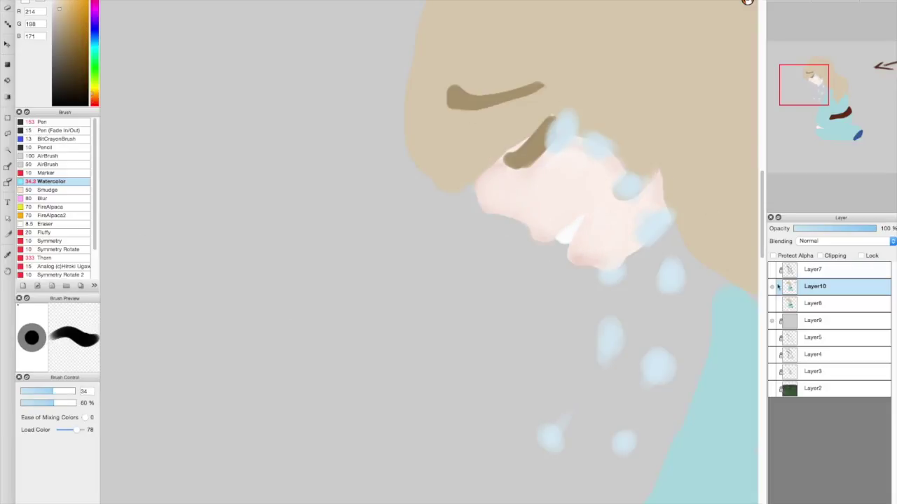
scroll(560, 210, "down", 5)
key("e")
mouse_move(518, 214)
left_mouse_down()
mouse_move(619, 152)
mouse_move(563, 102)
left_mouse_up()
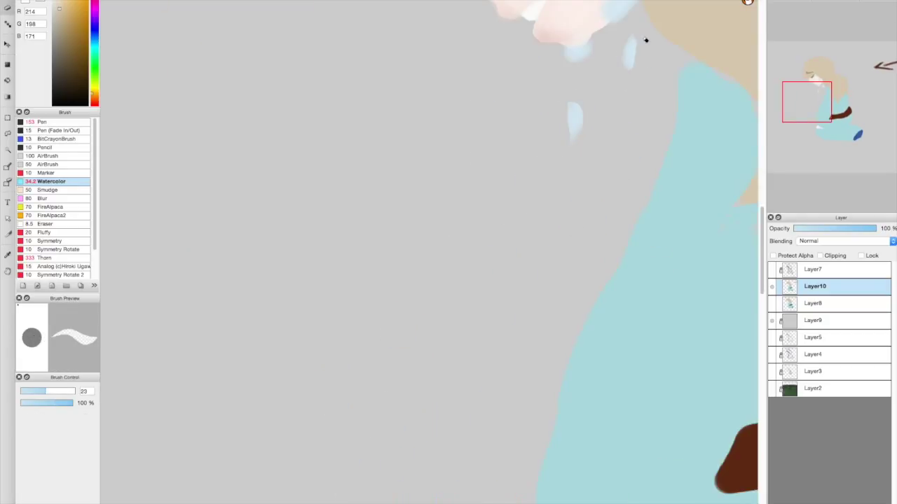
scroll(646, 40, "up", 5)
- Shade the fringe and the lower hair strands in reddish brown (RGB 193, 156, 135) with the Watercolor brush at 9% opacity
key("e")
left_click(364, 175, "alt")
left_click_drag(349, 217, 337, 175)
left_click_drag(343, 42, 363, 176)
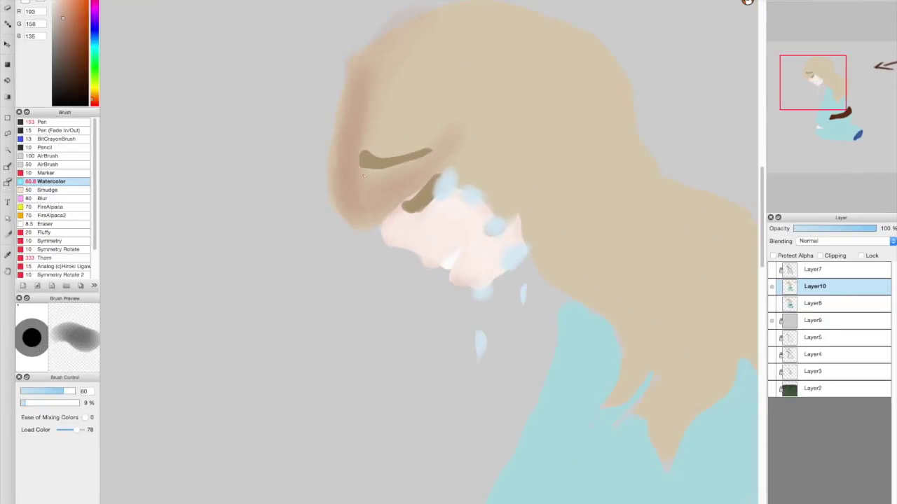
left_click_drag(378, 133, 491, 7)
left_click_drag(329, 144, 332, 196)
left_click_drag(449, 150, 505, 206)
key("ctrl+minus")
mouse_move(477, 147)
left_mouse_down()
mouse_move(536, 202)
mouse_move(558, 352)
mouse_move(592, 365)
left_mouse_up()
left_click_drag(592, 308, 631, 385)
left_click_drag(630, 224, 666, 351)
- Brush pale yellow highlights (RGB 226, 219, 187) over the crown and back of the hair at about size 106
key("bracketright")
key("bracketright")
key("bracketright")
mouse_move(565, 260)
left_mouse_down()
mouse_move(456, 140)
mouse_move(490, 98)
mouse_move(651, 316)
left_mouse_up()
left_click(57, 4)
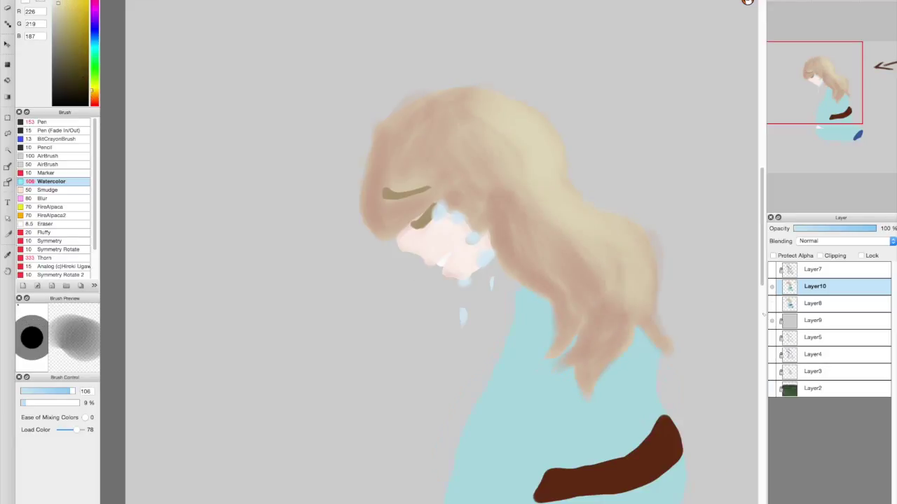
- Blend the hair shading with the base tan at 4% brush opacity, from the fringe down to the lower strands
left_click(449, 140, "alt")
left_click(23, 403)
mouse_move(379, 210)
left_mouse_down()
mouse_move(421, 133)
mouse_move(476, 164)
left_mouse_up()
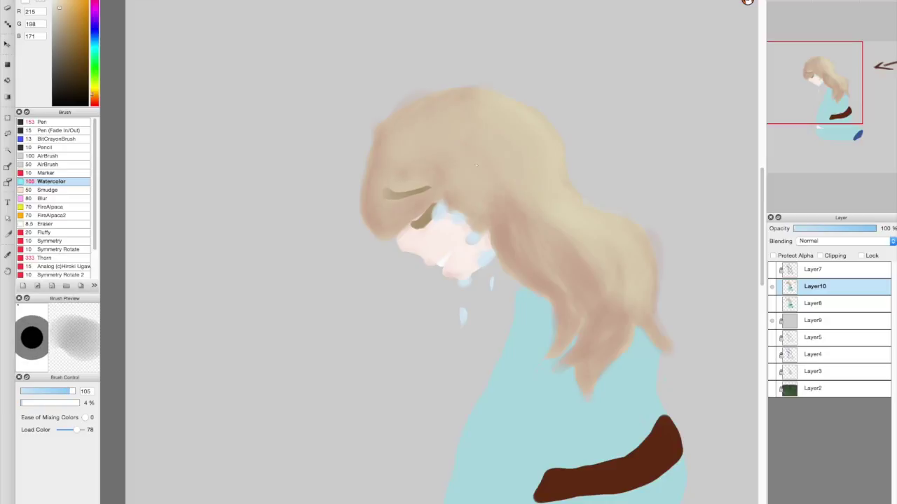
left_click_drag(490, 204, 561, 280)
left_click_drag(561, 246, 624, 350)
left_click_drag(423, 191, 368, 211)
- Repaint the eyebrow in dark tan (RGB 165, 145, 108) with a smaller brush at 48% opacity
key("bracketleft")
key("bracketleft")
key("bracketleft")
key("bracketleft")
key("bracketleft")
left_click(420, 223, "alt")
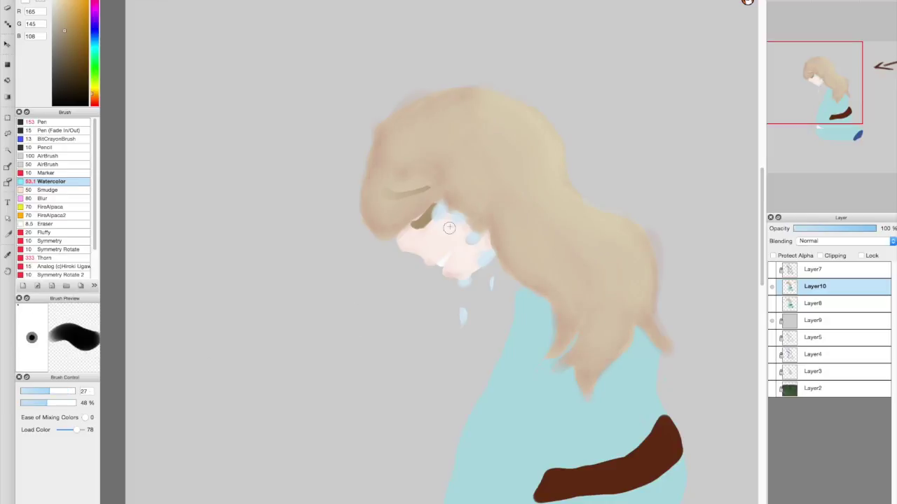
- Shade the sleeve, back and skirt folds of the dress in muted blue (RGB 122, 141, 184) at 5% brush opacity
scroll(671, 270, "down", 4)
left_click(442, 245, "alt")
left_click(23, 403)
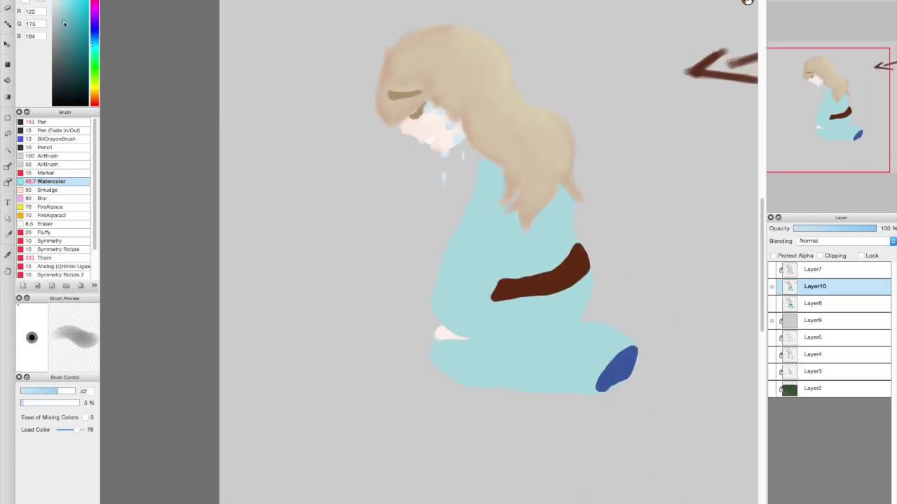
left_click(63, 22)
mouse_move(475, 330)
left_mouse_down()
mouse_move(508, 253)
mouse_move(571, 194)
mouse_move(533, 266)
left_mouse_up()
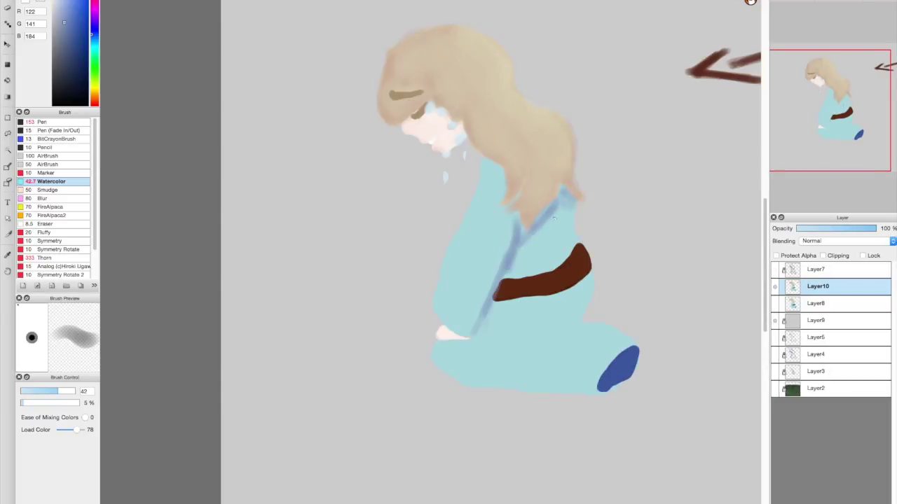
key("bracketright")
left_click_drag(504, 322, 574, 329)
key("bracketright")
left_click_drag(491, 343, 575, 294)
mouse_move(448, 371)
left_mouse_down()
mouse_move(589, 380)
mouse_move(491, 351)
left_mouse_up()
mouse_move(456, 294)
left_mouse_down()
mouse_move(469, 228)
mouse_move(498, 172)
left_mouse_up()
- Work the light blue over the shading on the sleeve, back and skirt, and deepen the blue of the hem opening
left_click(533, 329, "alt")
key("bracketleft")
left_click_drag(470, 301, 505, 228)
mouse_move(571, 196)
left_mouse_down()
mouse_move(554, 329)
mouse_move(620, 379)
mouse_move(634, 354)
left_mouse_up()
left_click(617, 368, "alt")
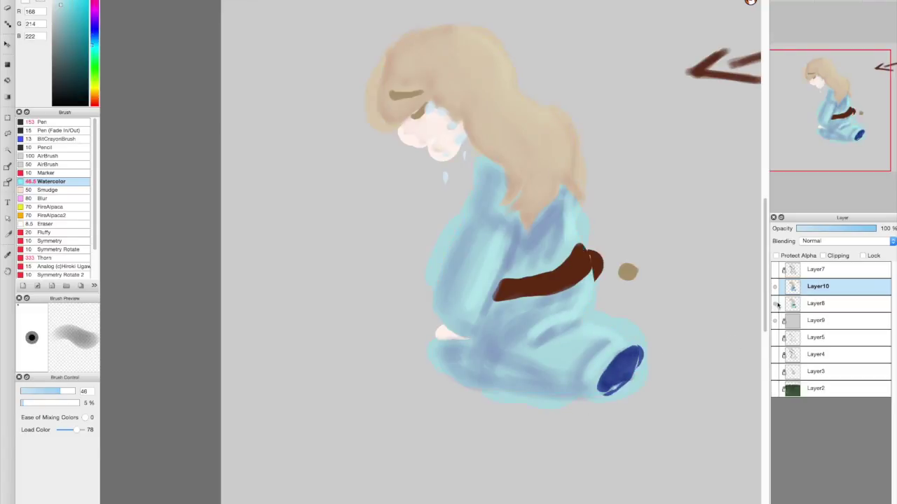
- Hide the flat colours on Layer8 and smooth the dress shading with light blue (RGB 168, 214, 222) on Layer10
left_click(775, 306)
key("bracketright")
left_click_drag(455, 266, 512, 178)
left_click_drag(504, 274, 560, 203)
mouse_move(476, 350)
left_mouse_down()
mouse_move(551, 325)
mouse_move(455, 371)
mouse_move(602, 371)
left_mouse_up()
left_click_drag(490, 294, 476, 333)
- Draw thin fold lines on the dress in greyish blue (RGB 113, 123, 167) with the brush at size 16
left_click(592, 381, "alt")
key("bracketleft")
key("bracketleft")
key("bracketleft")
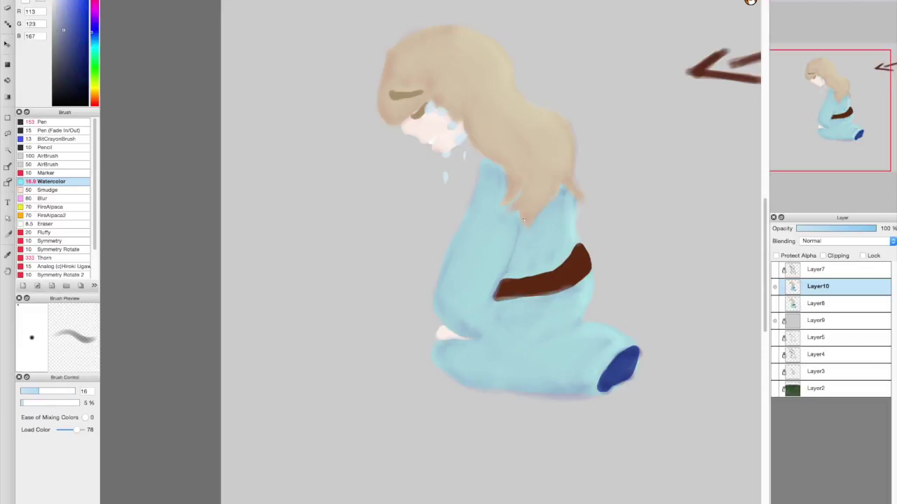
- Add loose wispy strands around the hair's edges using tan tones picked from the hair
left_click(479, 134, "alt")
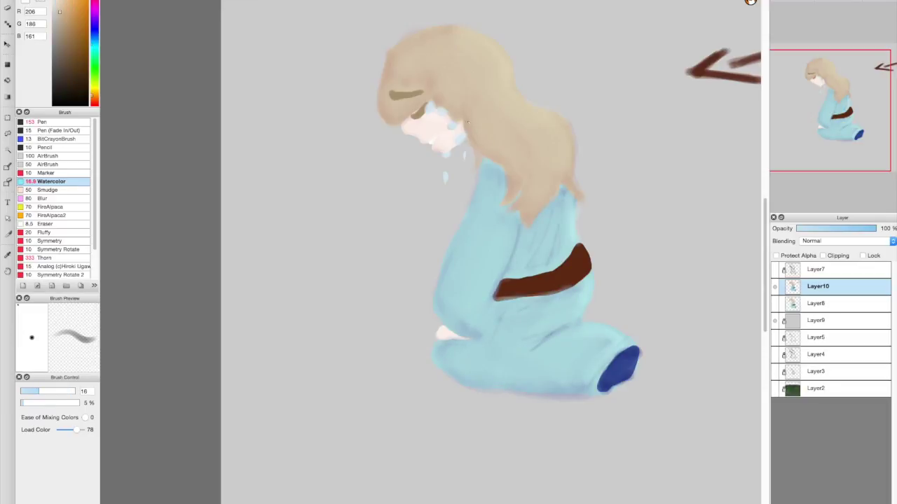
left_click(513, 92, "alt")
left_click(389, 71, "alt")
- Shade the sash in dark red (RGB 70, 16, 13) at size 21 and 9% opacity, blending with its own brown
key("super+minus")
left_click(671, 140, "alt")
left_click_drag(28, 404, 44, 391)
left_click_drag(31, 403, 25, 404)
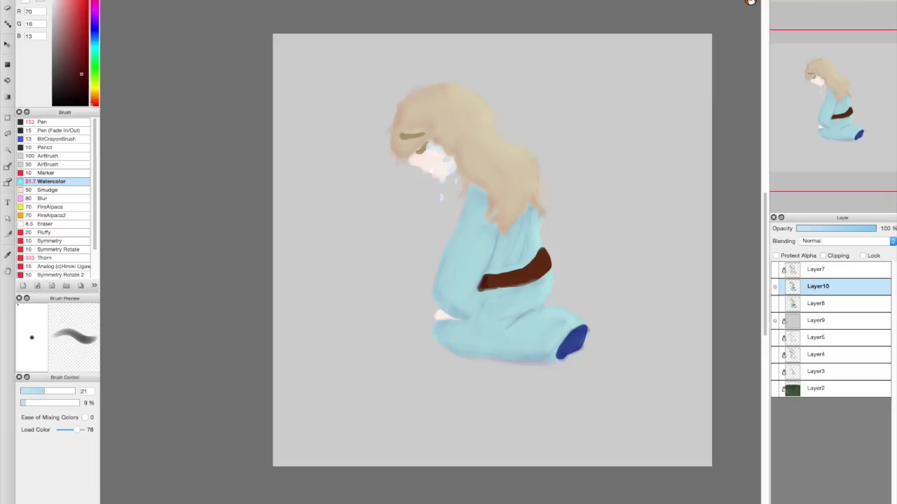
left_click(518, 272, "alt")
left_click_drag(508, 271, 547, 255)
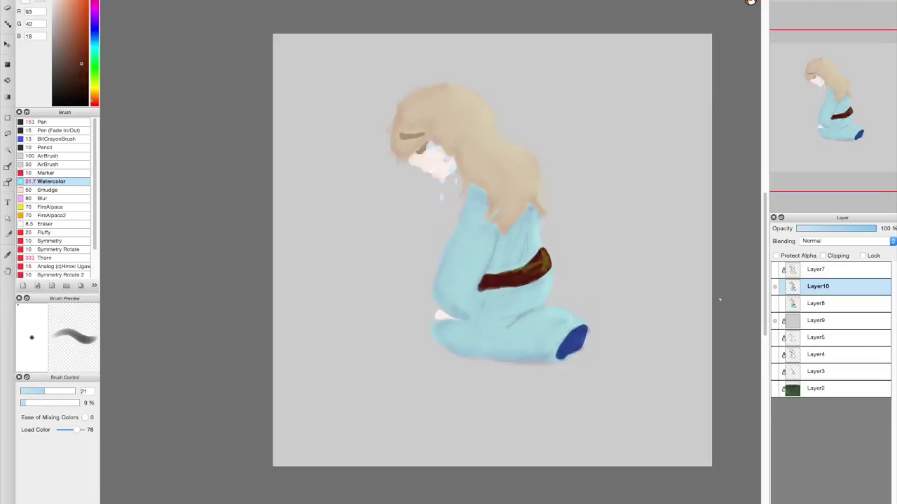
key("bracketright")
- Refine the shading around the nose and mouth with the skin tone at size 19 and 2% opacity, erasing overspill at the nose
scroll(413, 150, "up", 5)
left_click(491, 203, "alt")
key("bracketleft")
key("bracketleft")
key("bracketleft")
left_click_drag(480, 210, 441, 217)
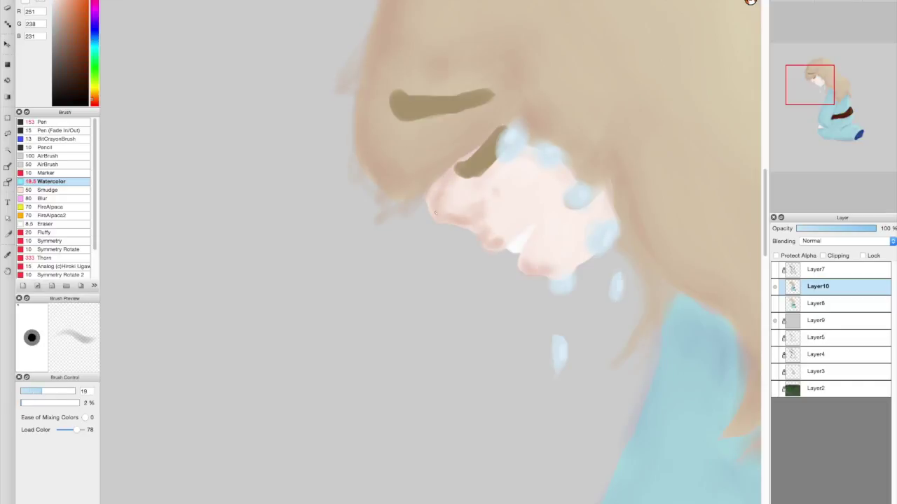
key("e")
left_click_drag(438, 210, 425, 212)
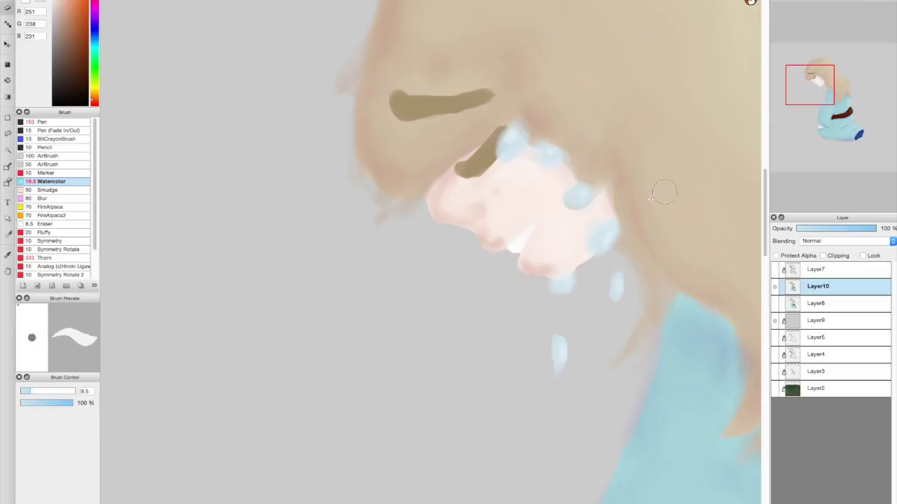
- Delete the flat grey backing layer (Layer9), show the grass background behind the girl and make Layer10 active
left_click_drag(474, 231, 827, 45)
left_click(834, 320)
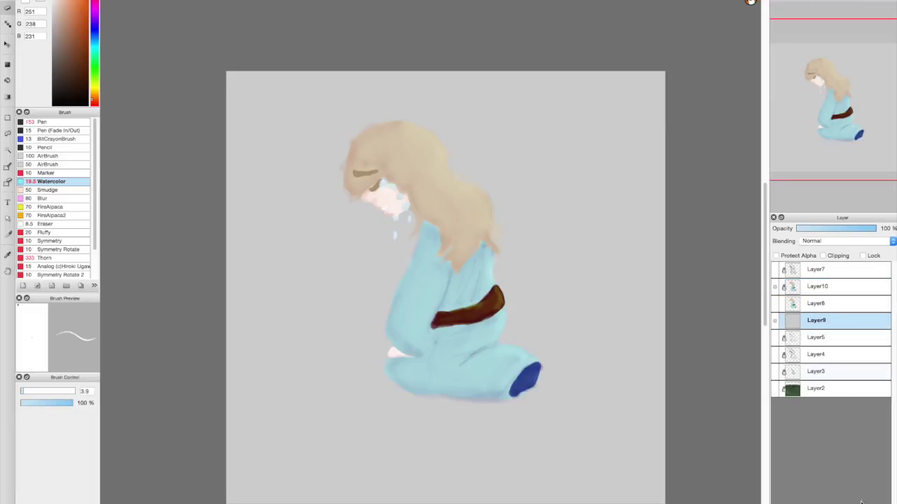
key("Delete")
left_click(834, 269)
left_click(841, 285)
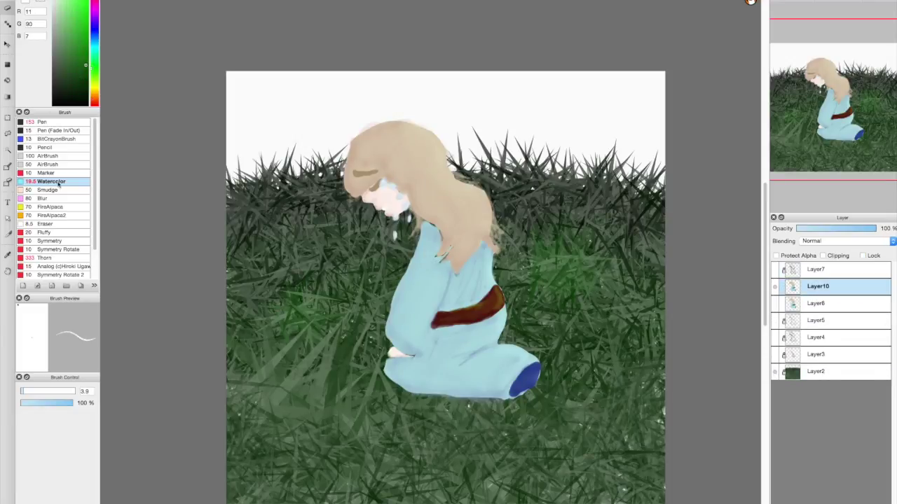
- Draw large green grass over the girl's legs with the Thorn brush at size 1000, and cover a new Multiply layer in pale yellow-green
left_click_drag(385, 484, 596, 420)
key("ctrl+shift+n")
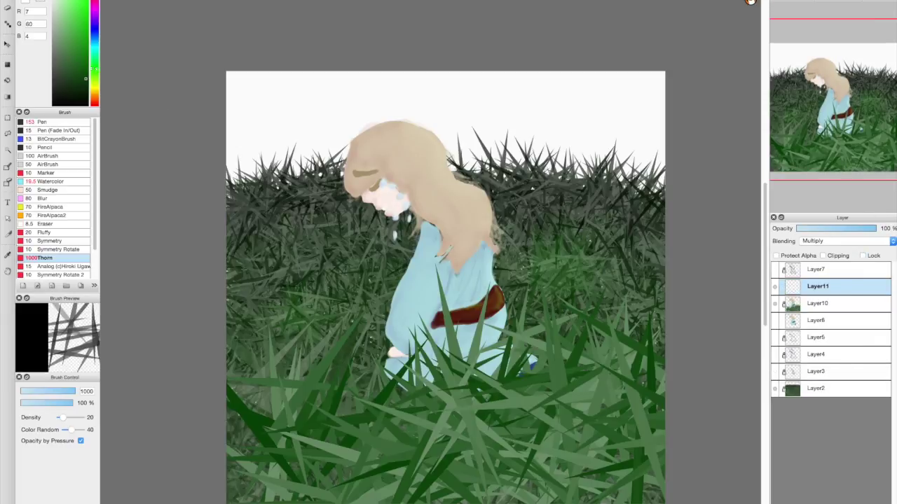
left_click(42, 122)
mouse_move(381, 220)
left_mouse_down()
mouse_move(329, 112)
mouse_move(490, 420)
mouse_move(315, 483)
left_mouse_up()
- Add a layer beneath the grass and block in reddish-brown, orange-brown and pale yellow (RGB 217, 213, 142) bands with the Pen at size 1000
key("ctrl+shift+n")
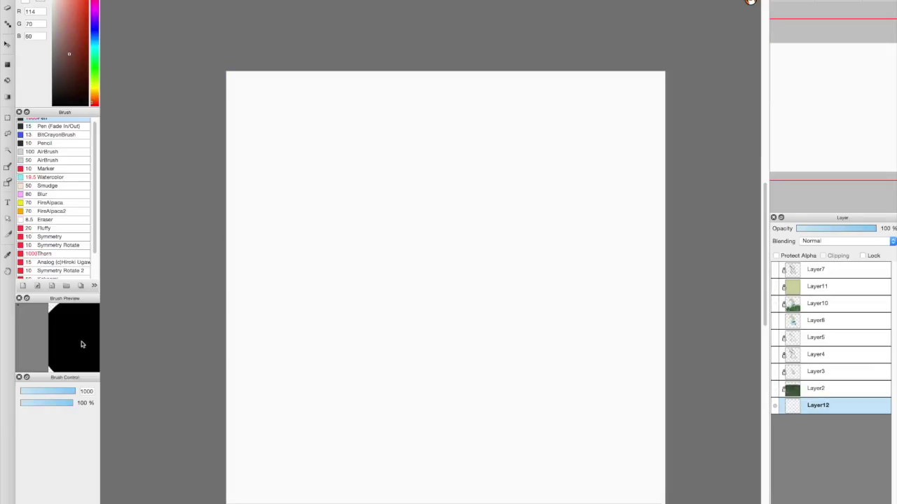
left_click_drag(290, 402, 621, 405)
left_click(70, 14)
left_click(77, 21)
left_click_drag(290, 275, 631, 281)
left_click(64, 7)
left_click(326, 110)
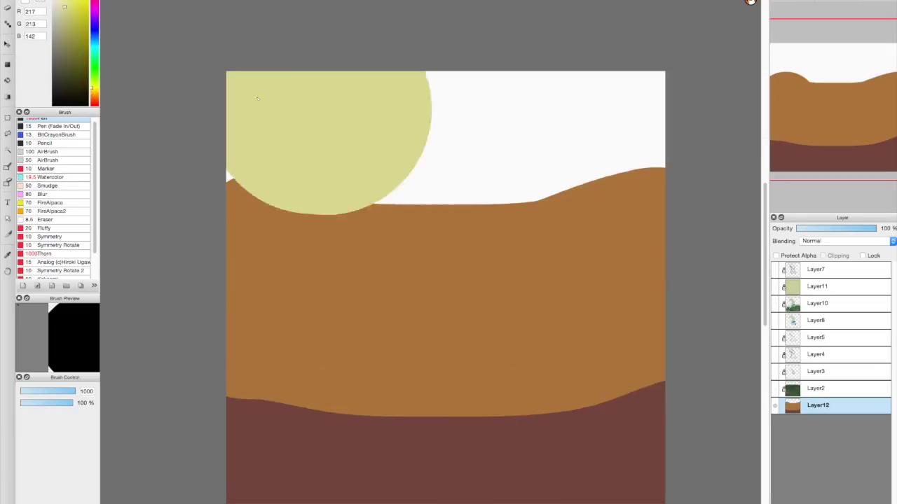
left_click_drag(257, 98, 560, 140)
scroll(56, 196, "up", 2)
- Try to reshape the edges between the background colour bands with the Fluffy brush, including reddish brown (RGB 114, 70, 60)
left_click(44, 227)
scroll(209, 239, "up", 1)
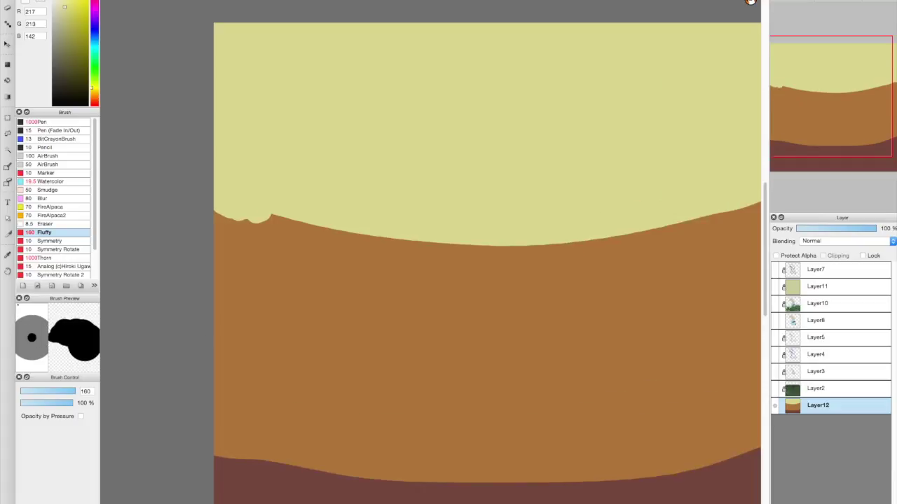
scroll(400, 281, "down", 1)
left_click_drag(270, 294, 704, 218)
left_click(69, 54)
left_click_drag(273, 449, 560, 421)
left_click_drag(546, 267, 701, 210)
mouse_move(315, 420)
left_mouse_down()
mouse_move(689, 466)
mouse_move(602, 392)
left_mouse_up()
- Try blurring the band edges with the Blur brush at size 257, and clear the whole background layer
left_click(42, 198)
left_click_drag(269, 288, 384, 295)
key("Delete")
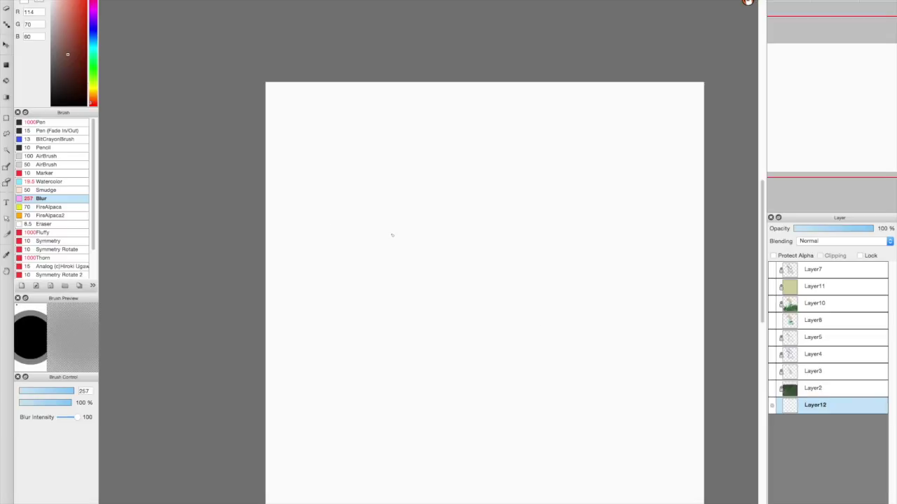
- Paint a sunset sky of dark red, orange, olive and pale yellow bands with the Watercolor brush at 38% opacity
left_click(49, 182)
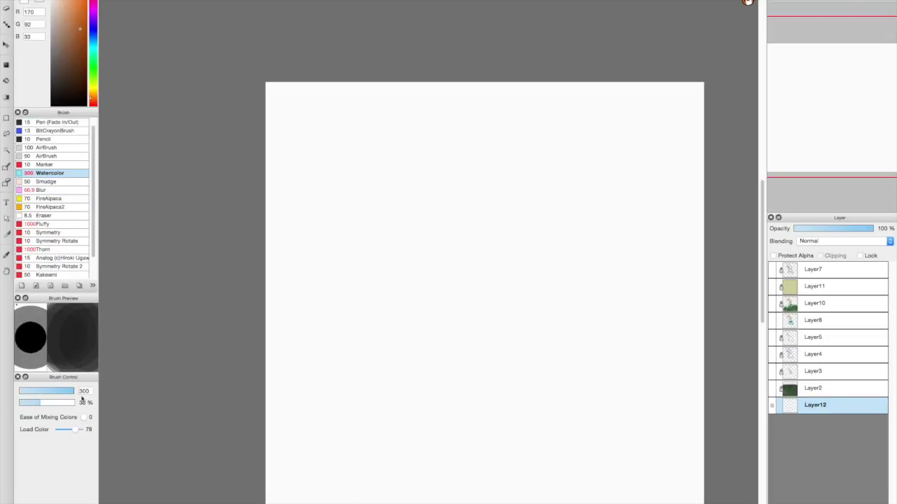
left_click_drag(273, 393, 701, 337)
left_click_drag(273, 316, 700, 294)
left_click_drag(274, 421, 701, 392)
mouse_move(280, 176)
left_mouse_down()
mouse_move(375, 142)
mouse_move(386, 279)
mouse_move(353, 261)
left_mouse_up()
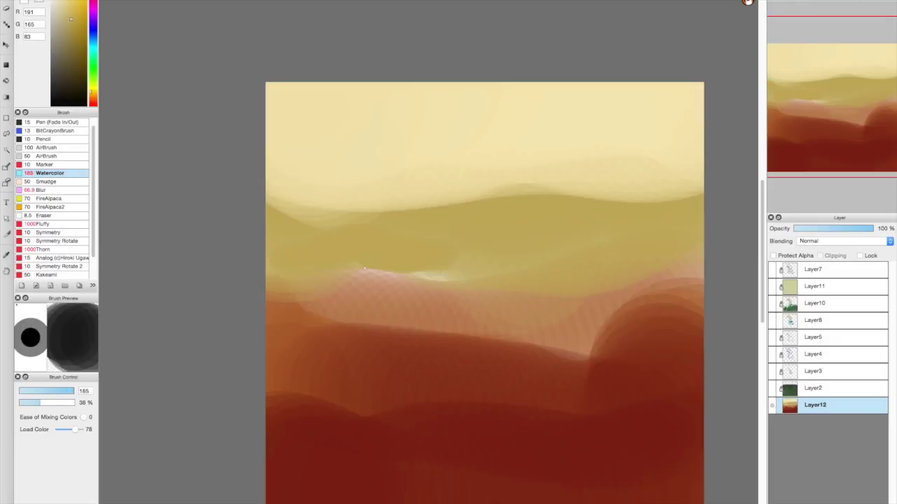
- Try a vertical pale yellow (RGB 242, 224, 167) wash over the sky at size 549 and 4% opacity, and undo it
left_click_drag(71, 391, 24, 412)
left_click_drag(325, 210, 326, 490)
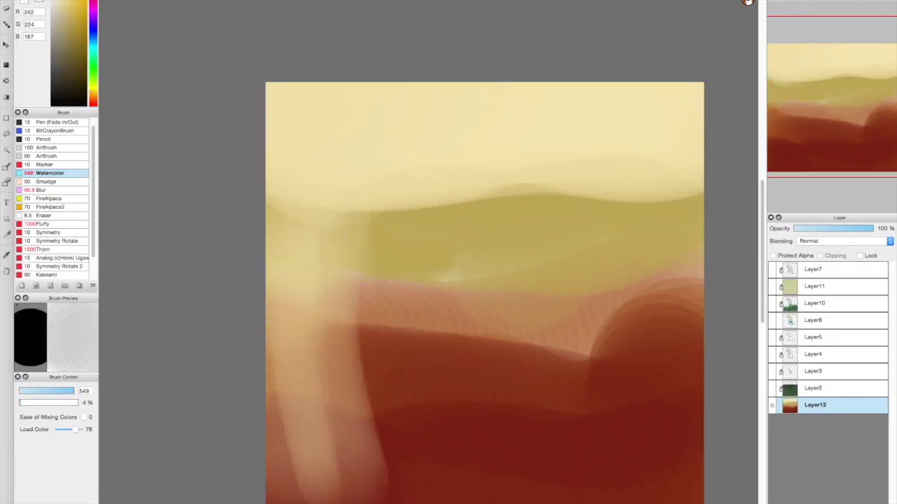
key("ctrl+z")
- Blend the sky bands into a soft gradient from dark red up to pale yellow with the Watercolor brush at size 549
double_click(46, 181)
left_click(600, 348)
left_click(41, 190)
left_click(49, 173)
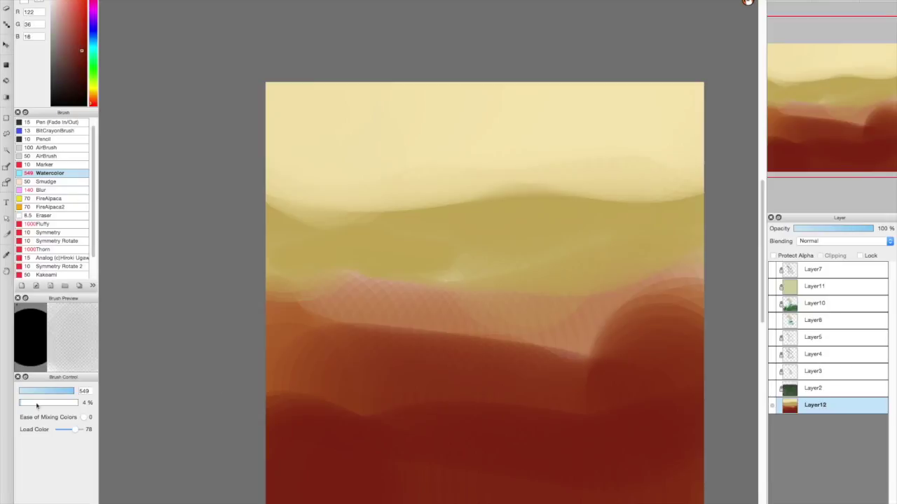
mouse_move(414, 486)
left_mouse_down()
mouse_move(511, 315)
mouse_move(303, 429)
left_mouse_up()
left_click(68, 8)
left_click_drag(280, 308, 547, 294)
mouse_move(270, 231)
left_mouse_down()
mouse_move(693, 210)
mouse_move(381, 200)
left_mouse_up()
mouse_move(694, 140)
left_mouse_down()
mouse_move(524, 197)
mouse_move(390, 375)
mouse_move(256, 444)
mouse_move(447, 222)
left_mouse_up()
- Try pale cloud shapes (RGB 215, 203, 166) and further strokes on the sky with the Fluffy brush, and undo them all
left_click(55, 225)
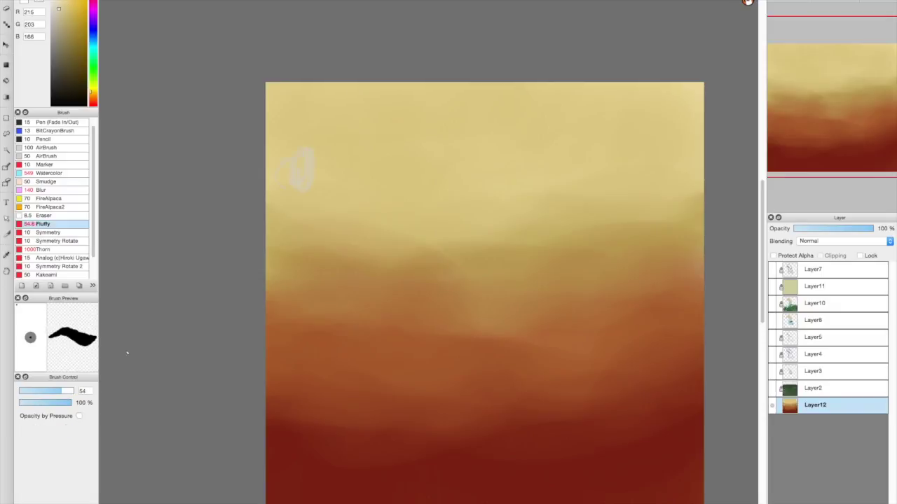
mouse_move(286, 167)
left_mouse_down()
mouse_move(380, 230)
mouse_move(421, 239)
mouse_move(434, 224)
left_mouse_up()
key("ctrl+z")
left_click_drag(610, 364, 646, 411)
left_click_drag(294, 434, 365, 490)
left_click_drag(617, 98, 672, 122)
key("ctrl+z")
key("ctrl+z")
key("ctrl+z")
key("ctrl+z")
key("ctrl+z")
key("ctrl+z")
- Paint a large pale yellow sun glow (RGB 245, 226, 166) low in the sky with the Watercolor brush at size 1000, checking against the grass layer
left_click(48, 173)
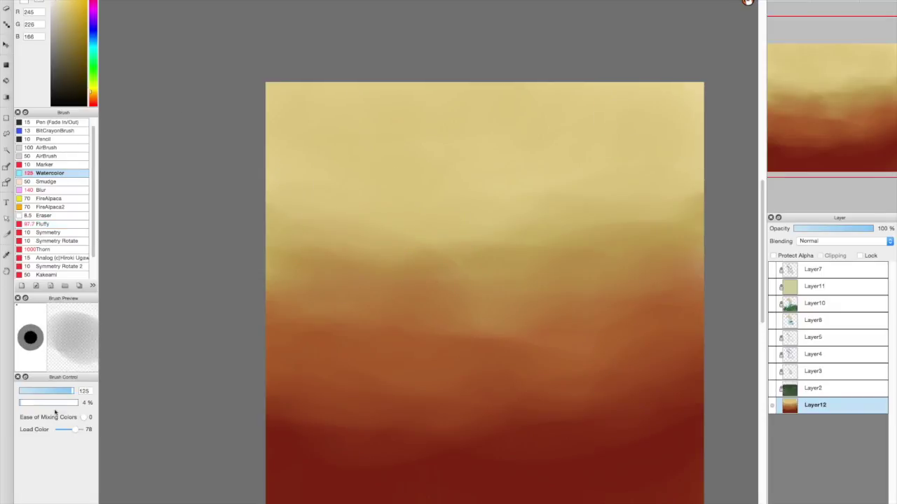
left_click(774, 390)
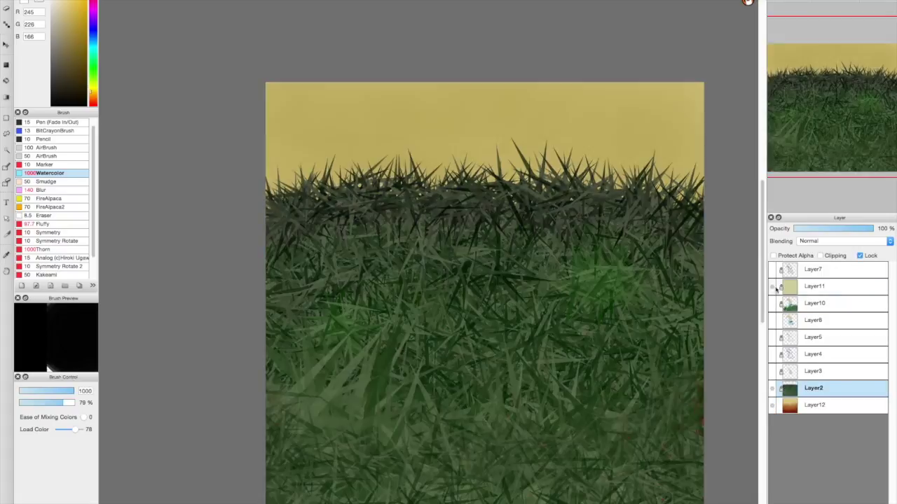
left_click(774, 389)
left_click(481, 420)
left_click(774, 389)
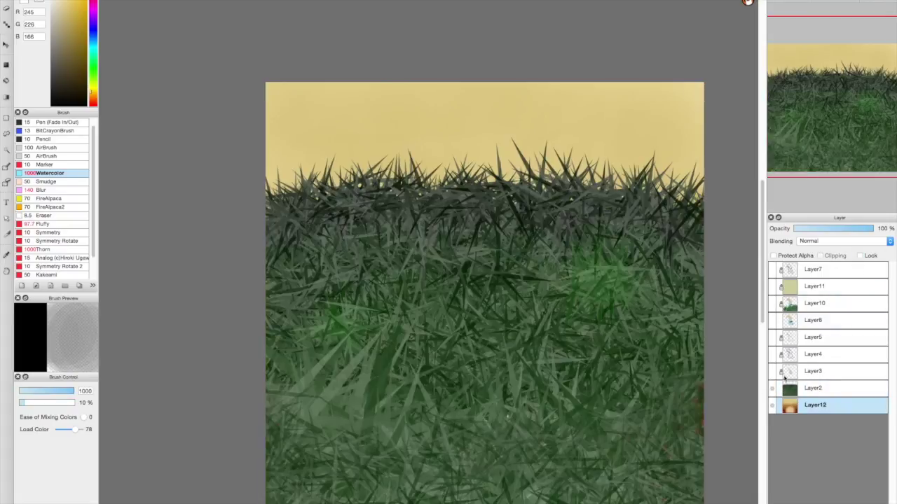
- Try strokes across the background grass on Layer2 with the Thorn brush at size 1000, and undo them
left_click(860, 256)
left_click(813, 389)
left_click(39, 249)
left_click_drag(266, 213, 703, 241)
key("ctrl+z")
left_click_drag(267, 326, 704, 324)
key("ctrl+z")
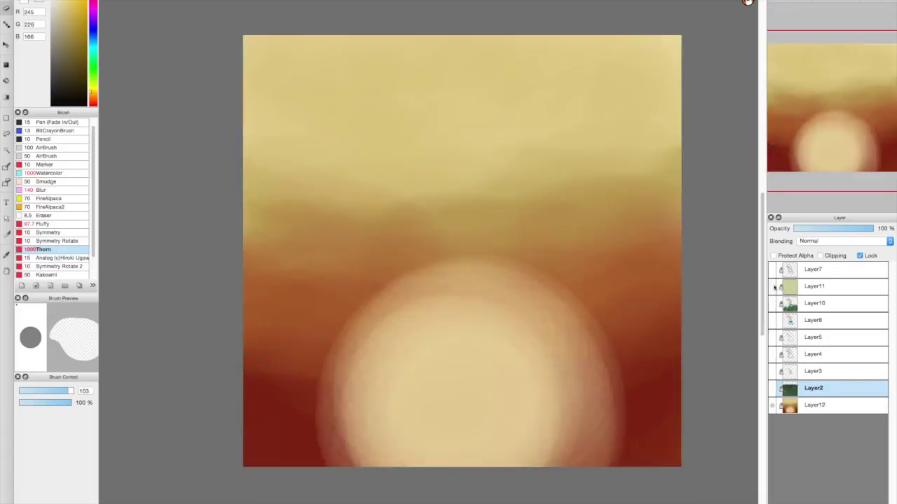
- Show the background grass, the girl and the Multiply tint layer together over the sunset sky
left_click(813, 286)
left_click(773, 388)
left_click(773, 303)
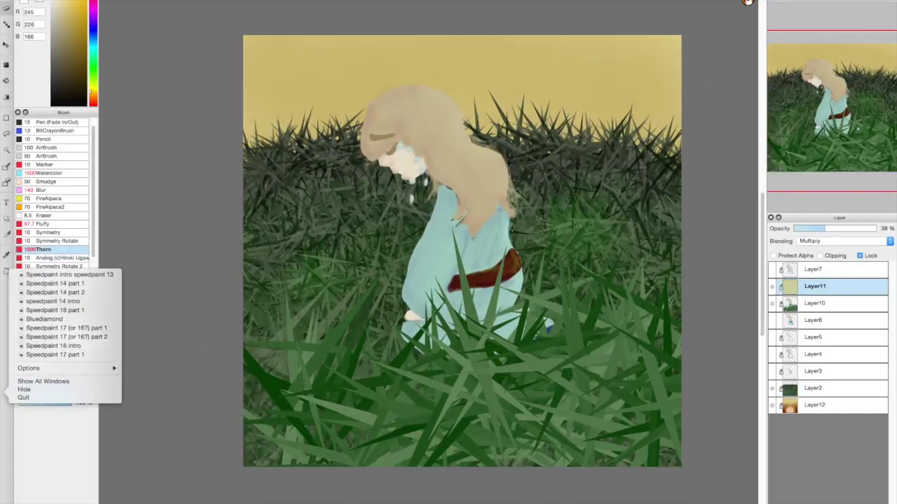